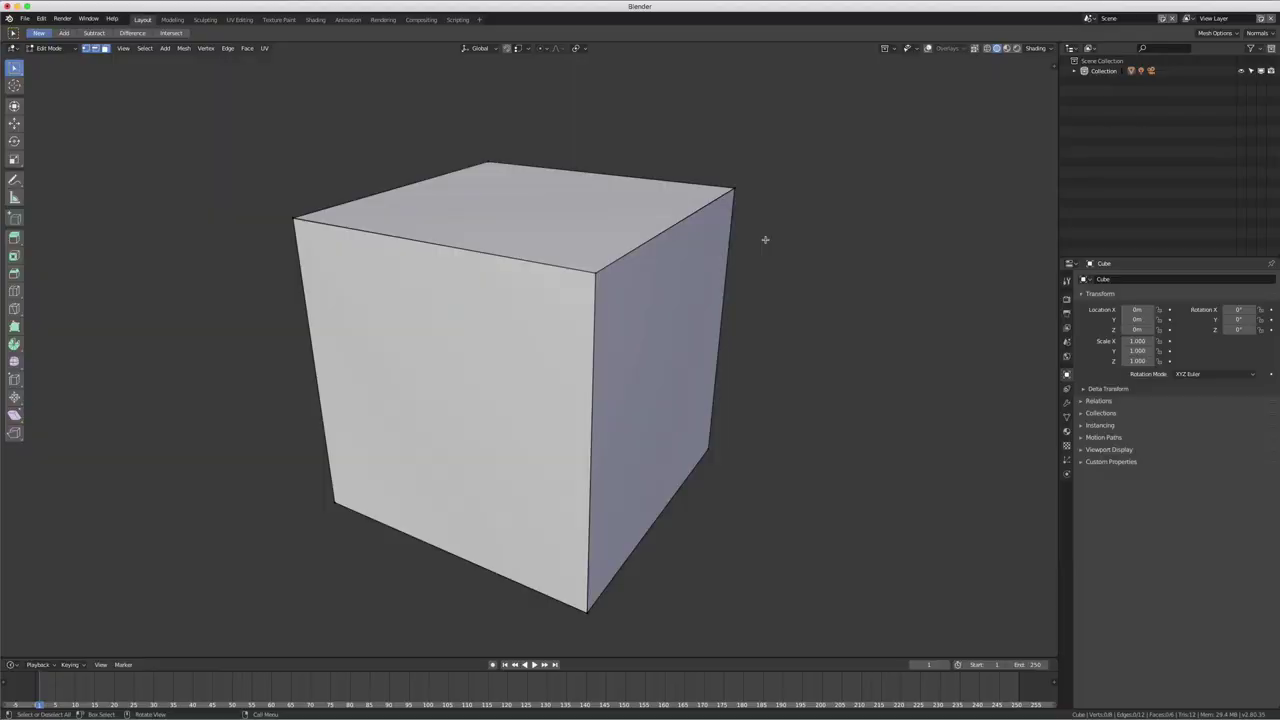
# Step: Start a fresh General scene from the File > New menu
pyautogui.moveTo(622, 337); pyautogui.dragTo(597, 337, button='middle')
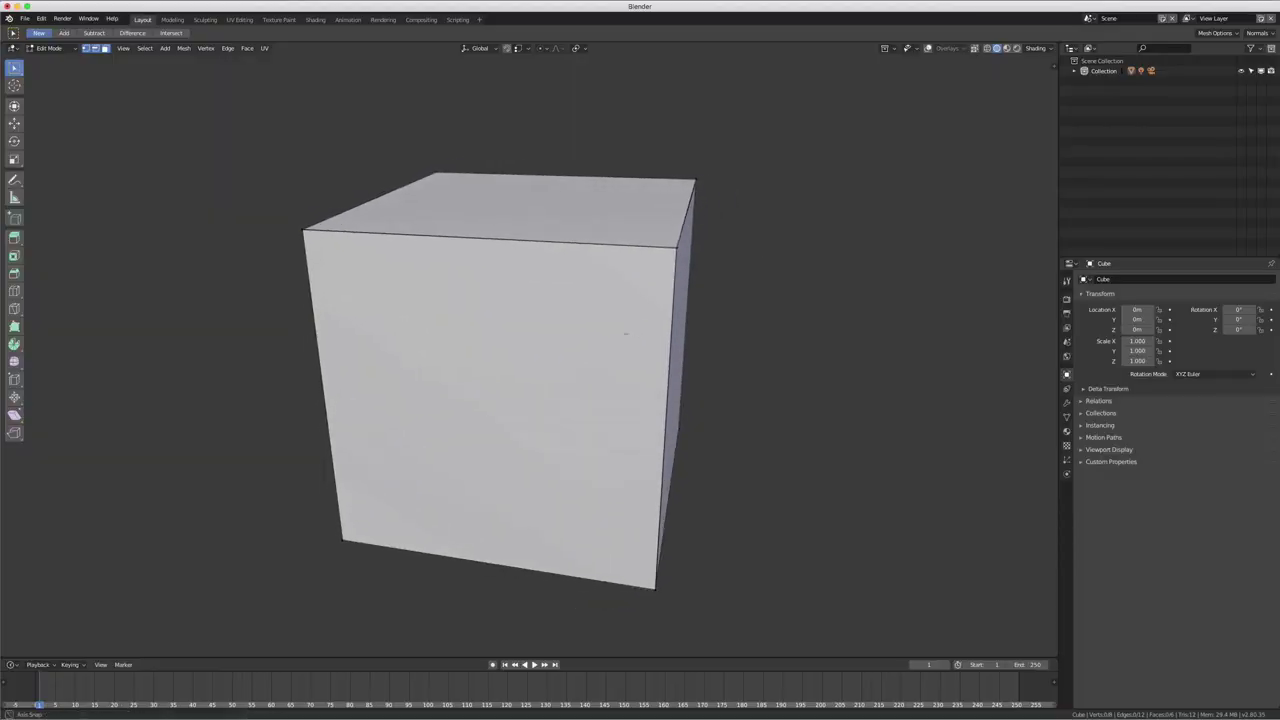
pyautogui.scroll(3, 687, 318)
pyautogui.scroll(-3, 687, 318)
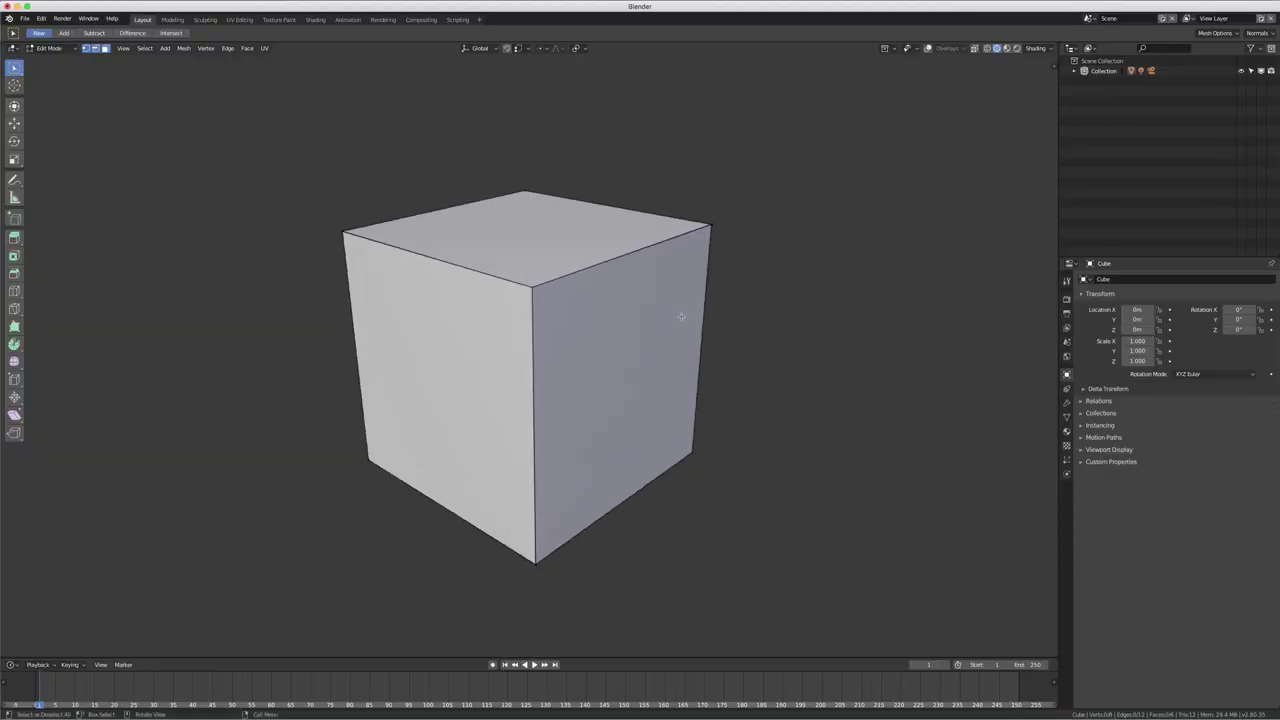
pyautogui.scroll(2, 684, 318)
pyautogui.scroll(1, 681, 317)
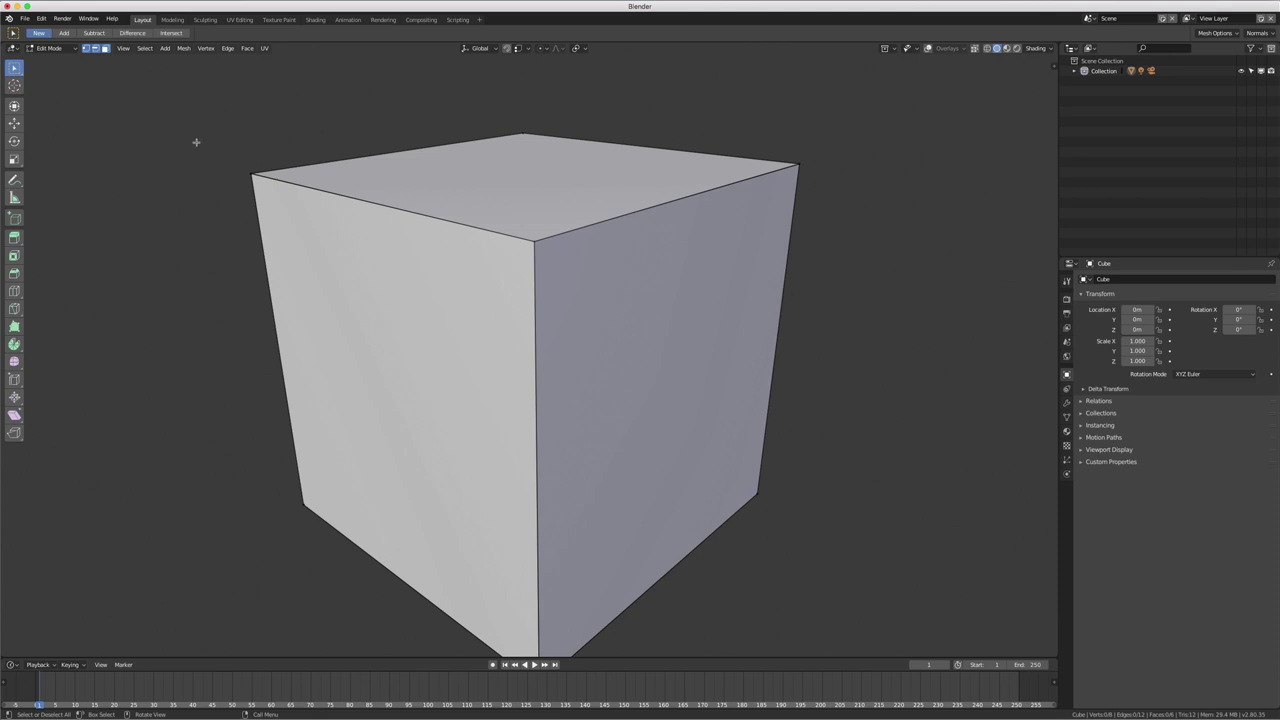
pyautogui.click(26, 21)
pyautogui.moveTo(40, 30)
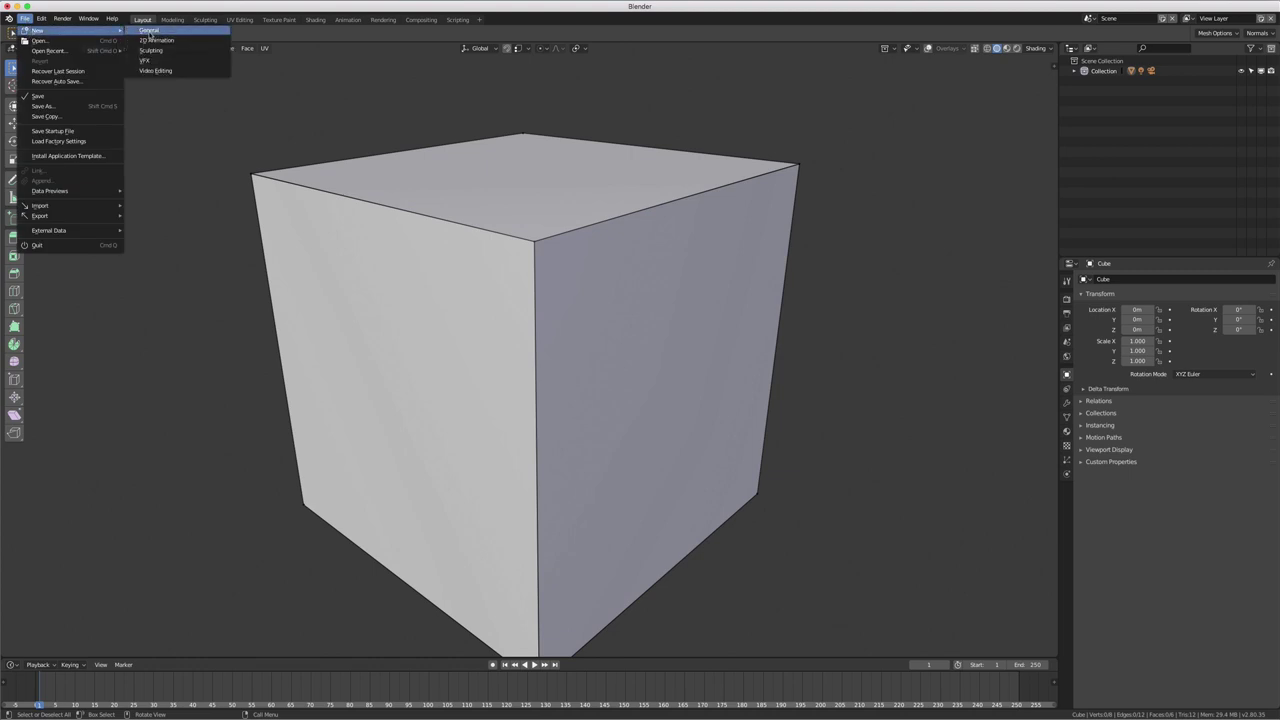
pyautogui.click(150, 37)
# Step: Zoom out and leave the viewport overlays hidden so only the default cube shows
pyautogui.scroll(2, 480, 346)
pyautogui.scroll(4, 519, 364)
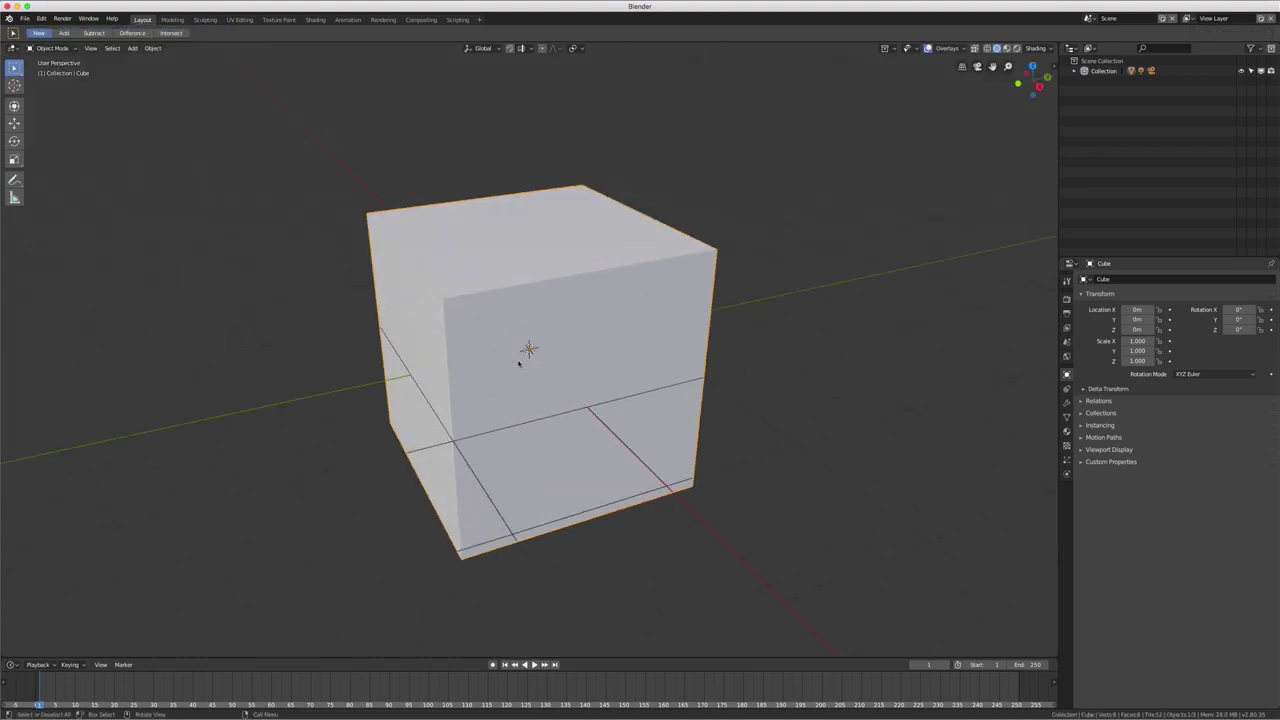
pyautogui.scroll(-2, 519, 364)
pyautogui.scroll(-2, 522, 360)
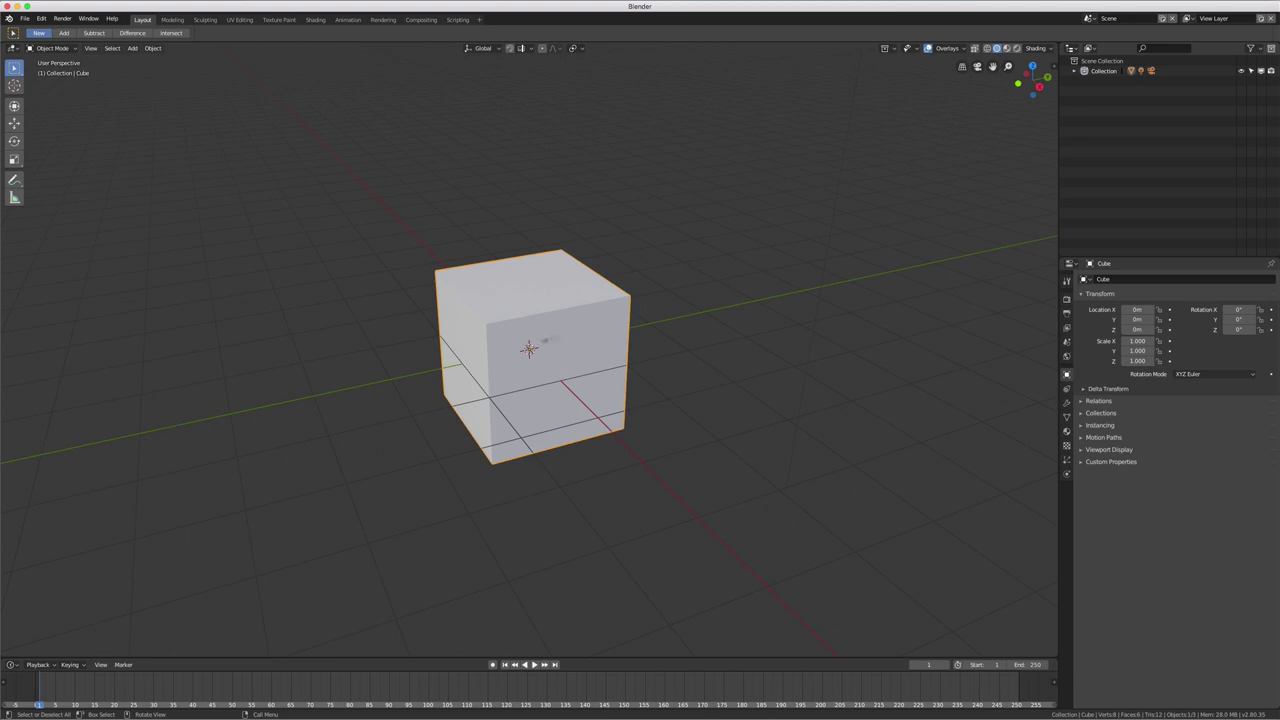
pyautogui.click(928, 48)
pyautogui.click(928, 49)
pyautogui.click(928, 48)
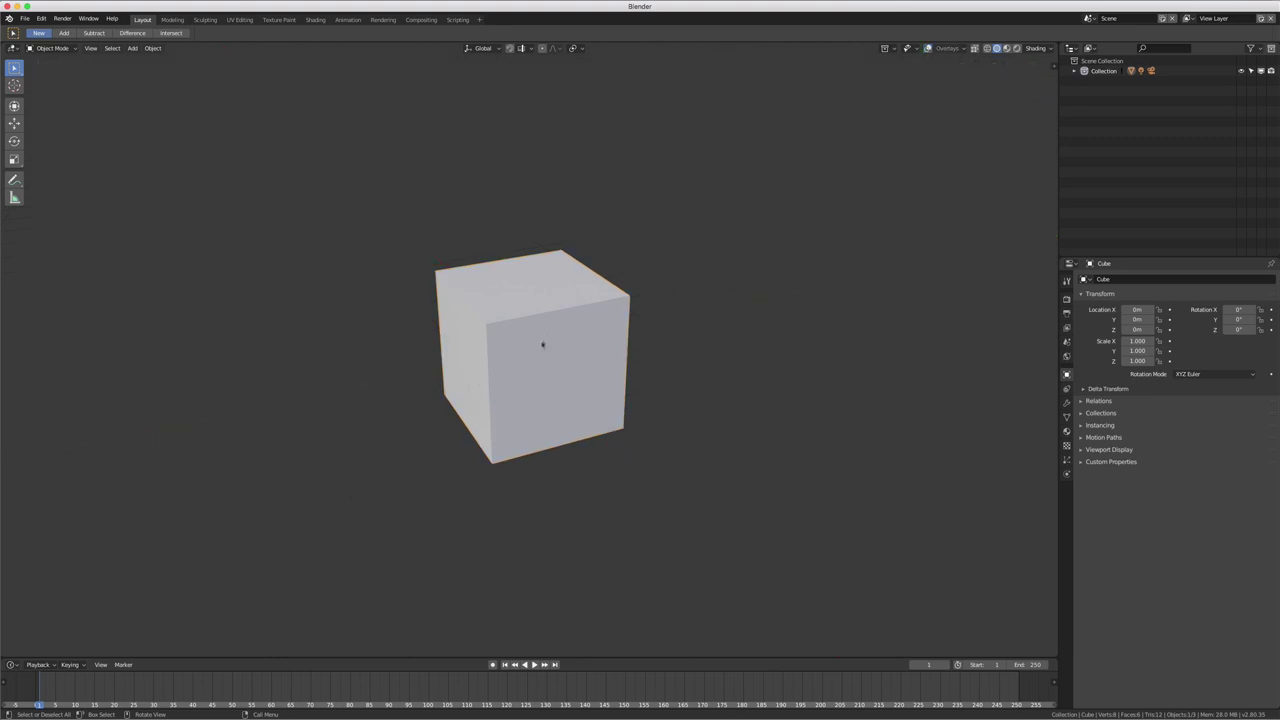
# Step: Enter Edit Mode on the default cube and orbit to show more of its left side
pyautogui.press('Tab')
pyautogui.scroll(1, 550, 322)
pyautogui.scroll(3, 548, 322)
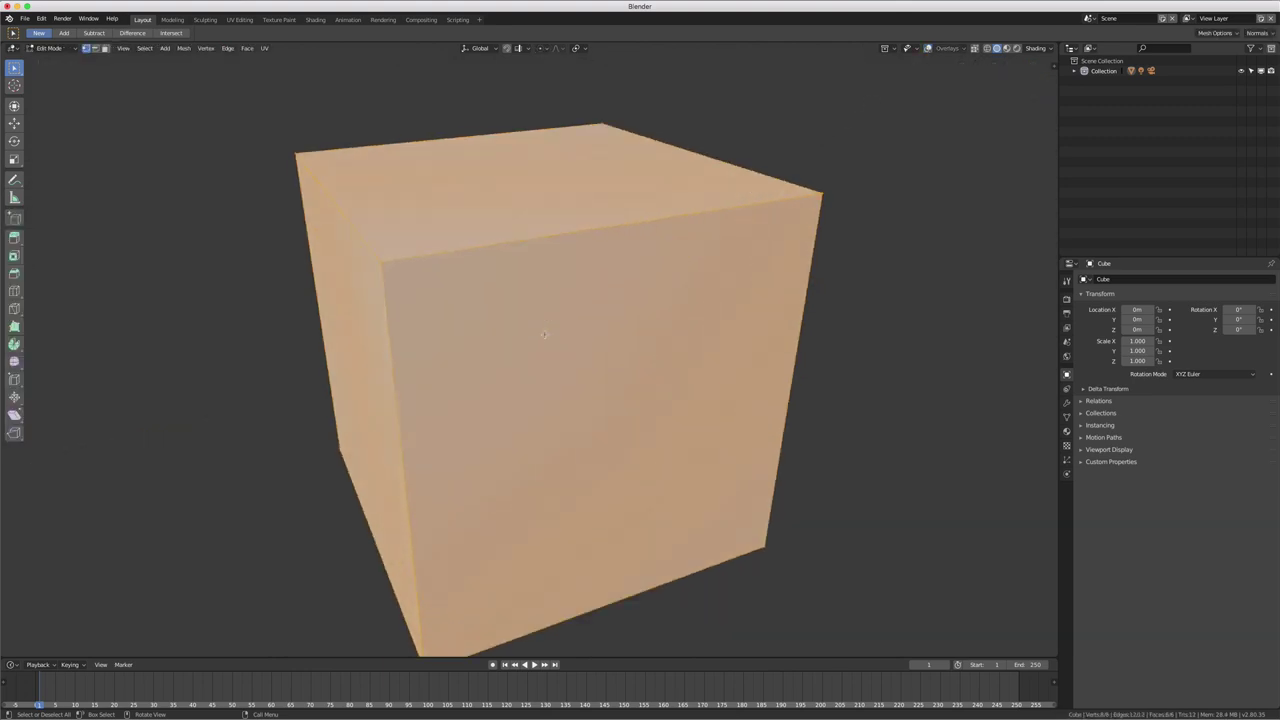
pyautogui.scroll(-1, 546, 323)
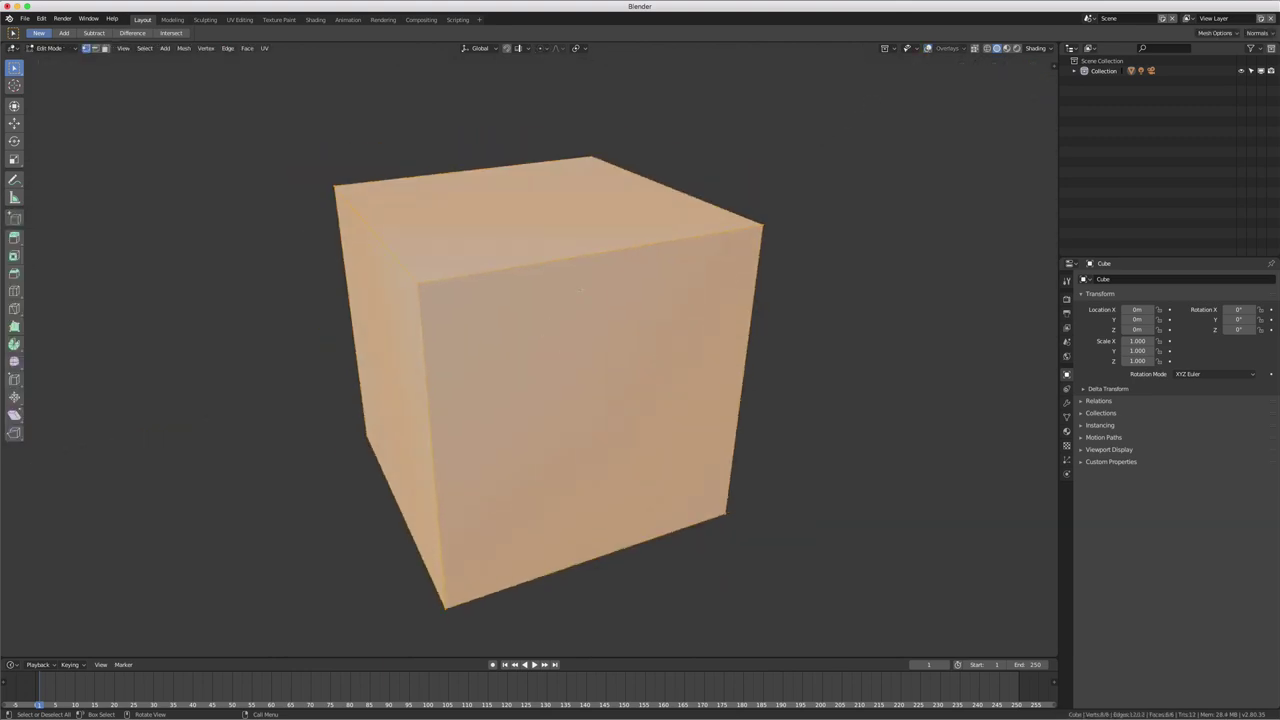
pyautogui.moveTo(420, 350); pyautogui.dragTo(476, 332, button='middle')
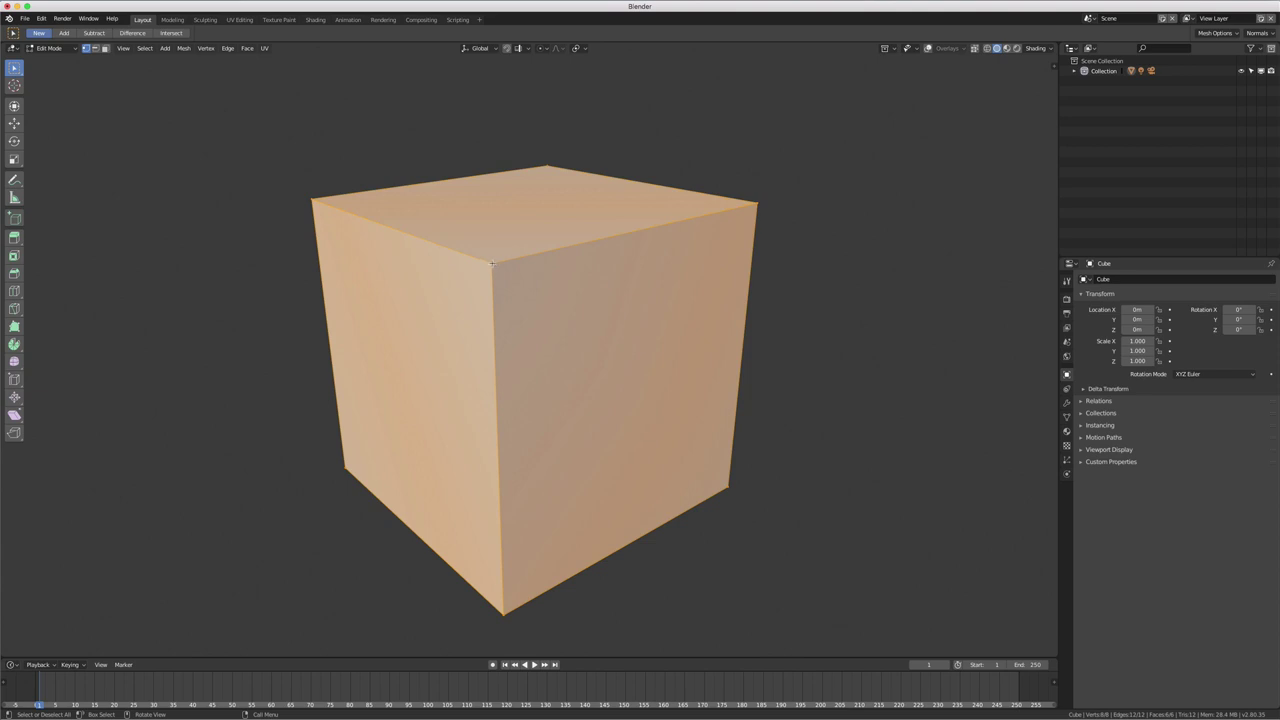
# Step: Select the top-front vertex, then add the bottom-left and bottom-right front corners
pyautogui.click(491, 263)
pyautogui.moveTo(624, 289); pyautogui.dragTo(618, 293, button='middle')
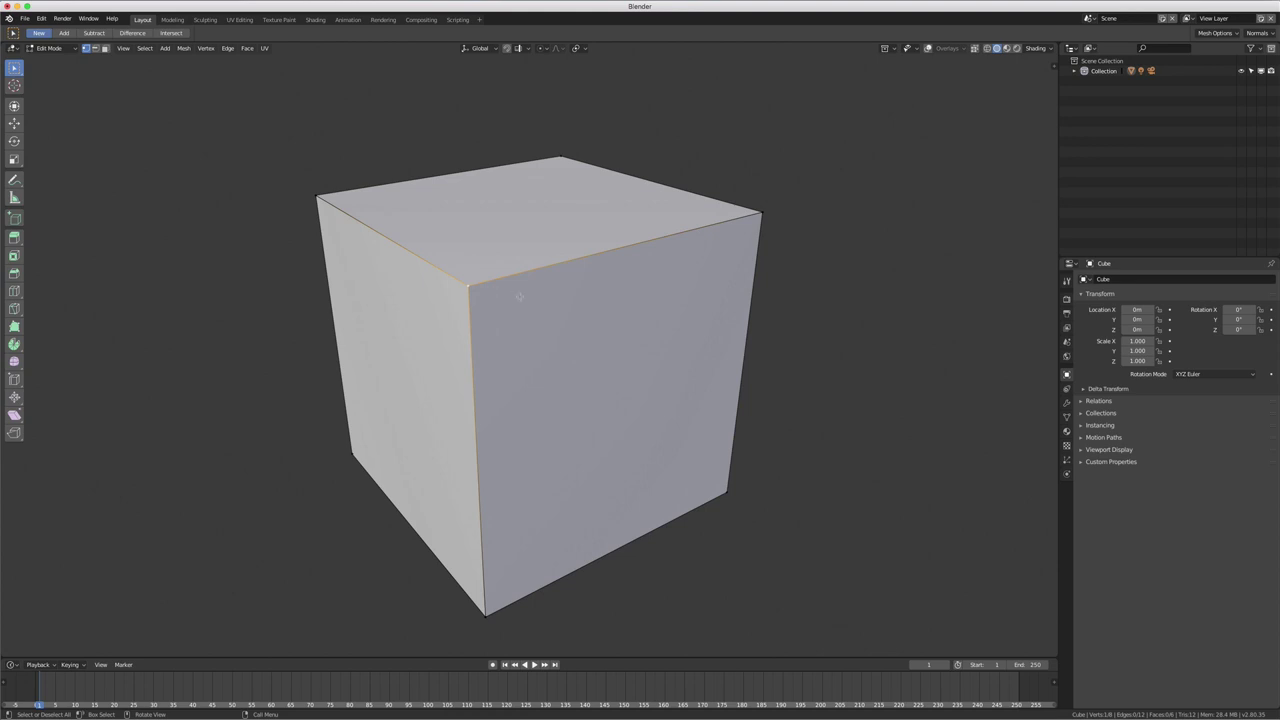
pyautogui.moveTo(495, 349); pyautogui.dragTo(559, 348, button='middle')
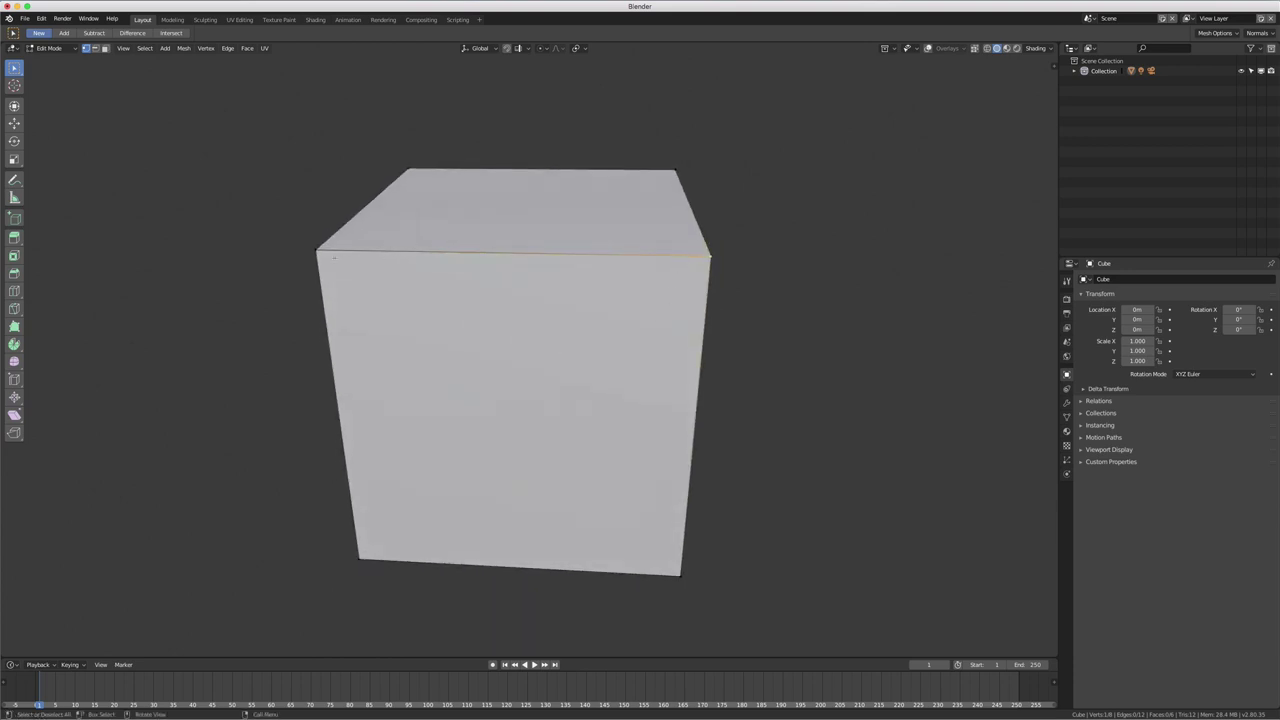
pyautogui.moveTo(334, 257); pyautogui.dragTo(431, 303, button='middle')
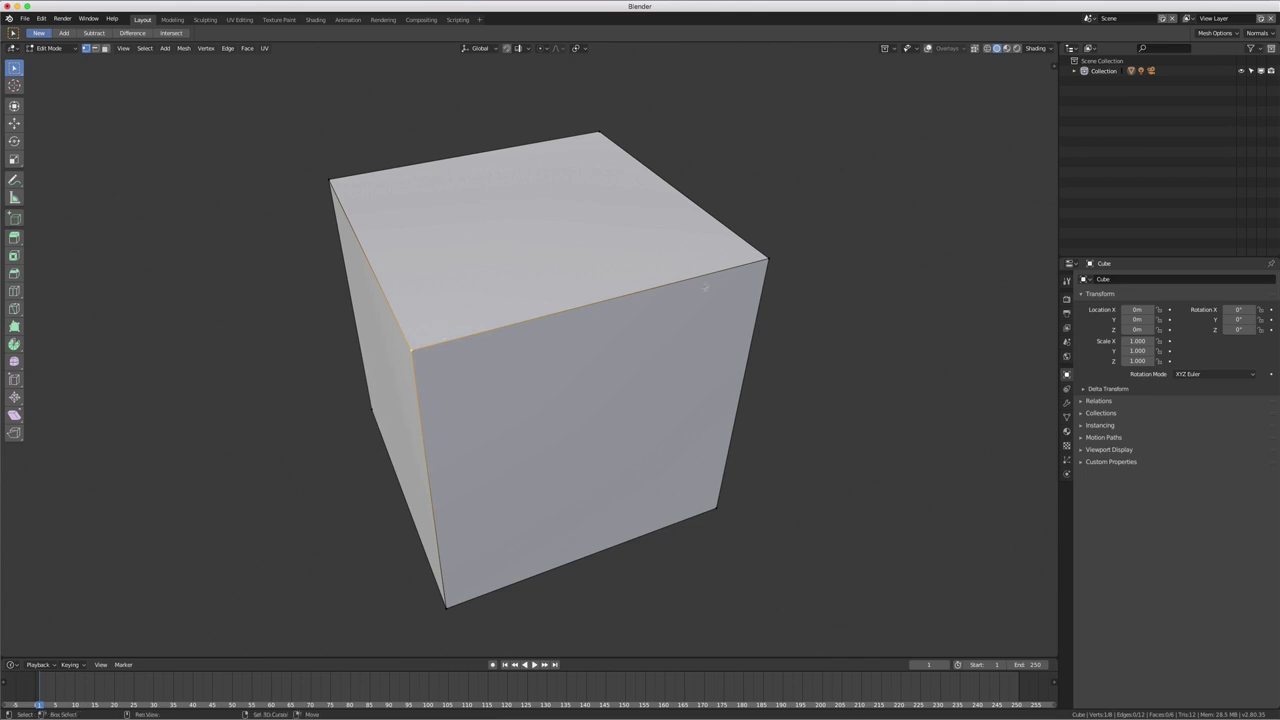
pyautogui.moveTo(771, 306); pyautogui.dragTo(733, 307, button='middle')
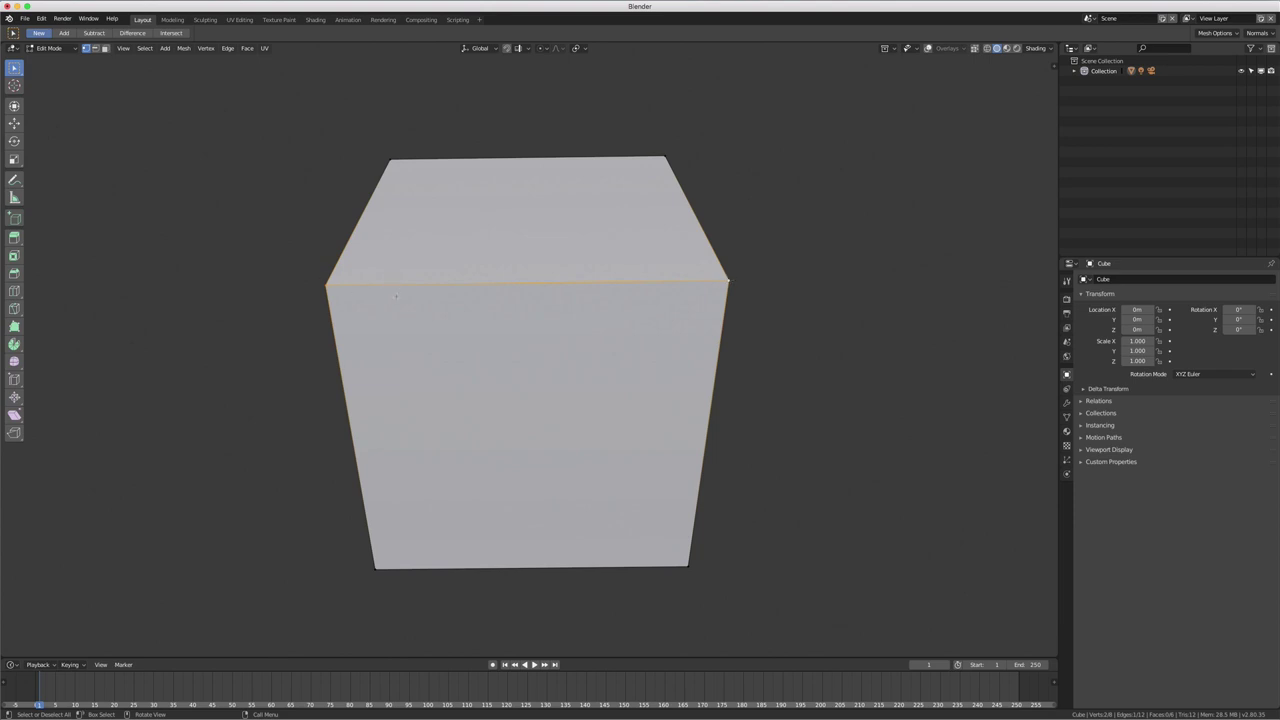
pyautogui.keyDown('shift'); pyautogui.click(375, 569); pyautogui.keyUp('shift')
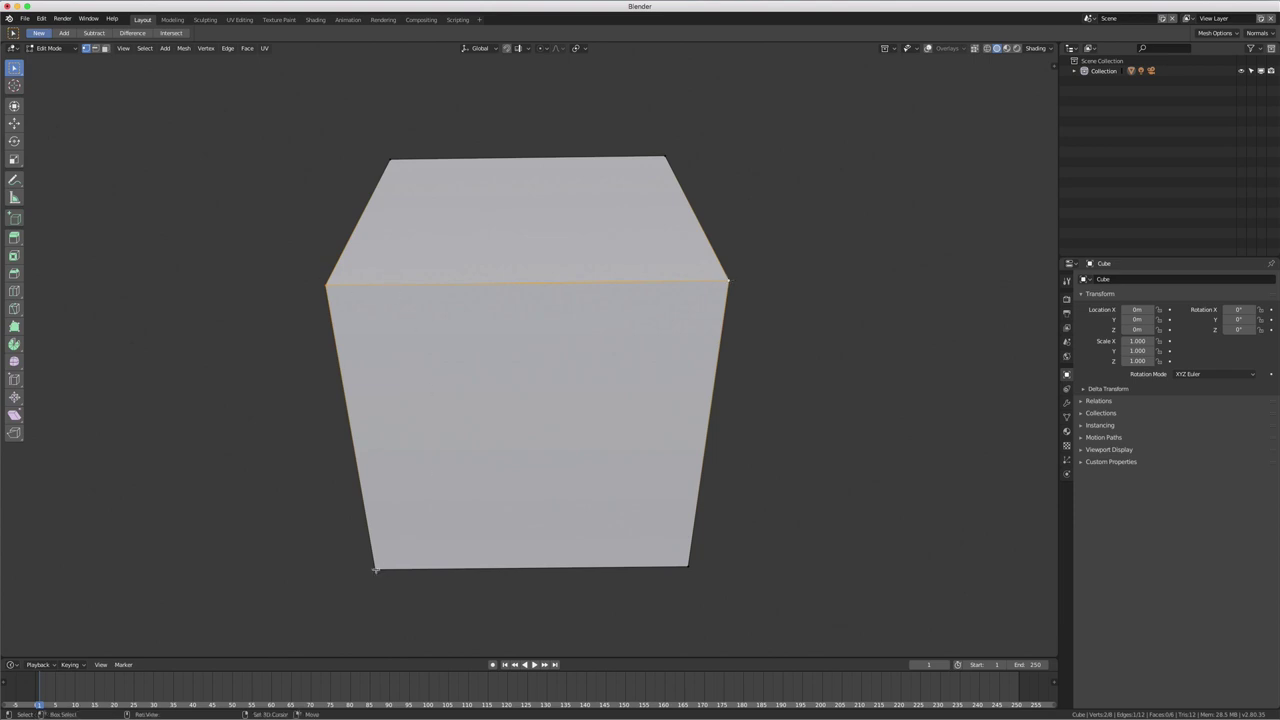
pyautogui.keyDown('shift'); pyautogui.click(687, 566); pyautogui.keyUp('shift')
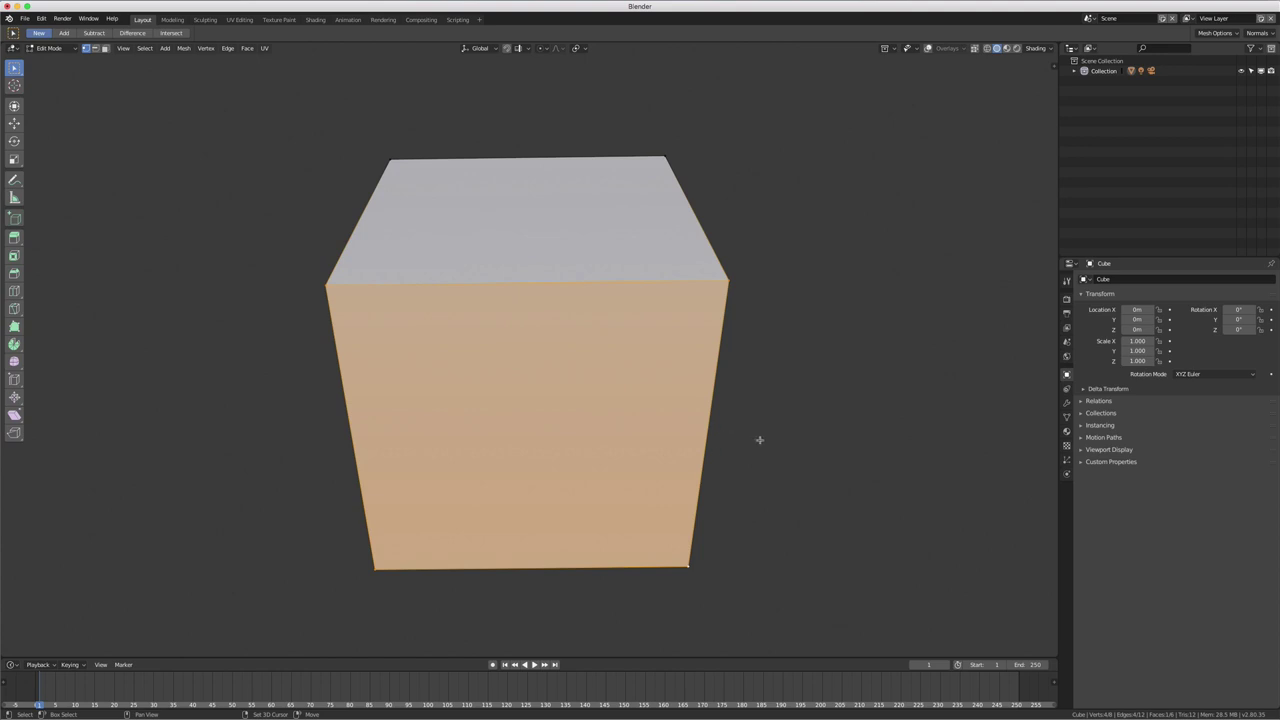
# Step: Deselect the front face with Alt+A, then select the entire cube with A
pyautogui.moveTo(773, 436)
pyautogui.mouseDown(button='middle')
pyautogui.moveTo(703, 434)
pyautogui.moveTo(740, 434)
pyautogui.moveTo(729, 434)
pyautogui.mouseUp(button='middle')
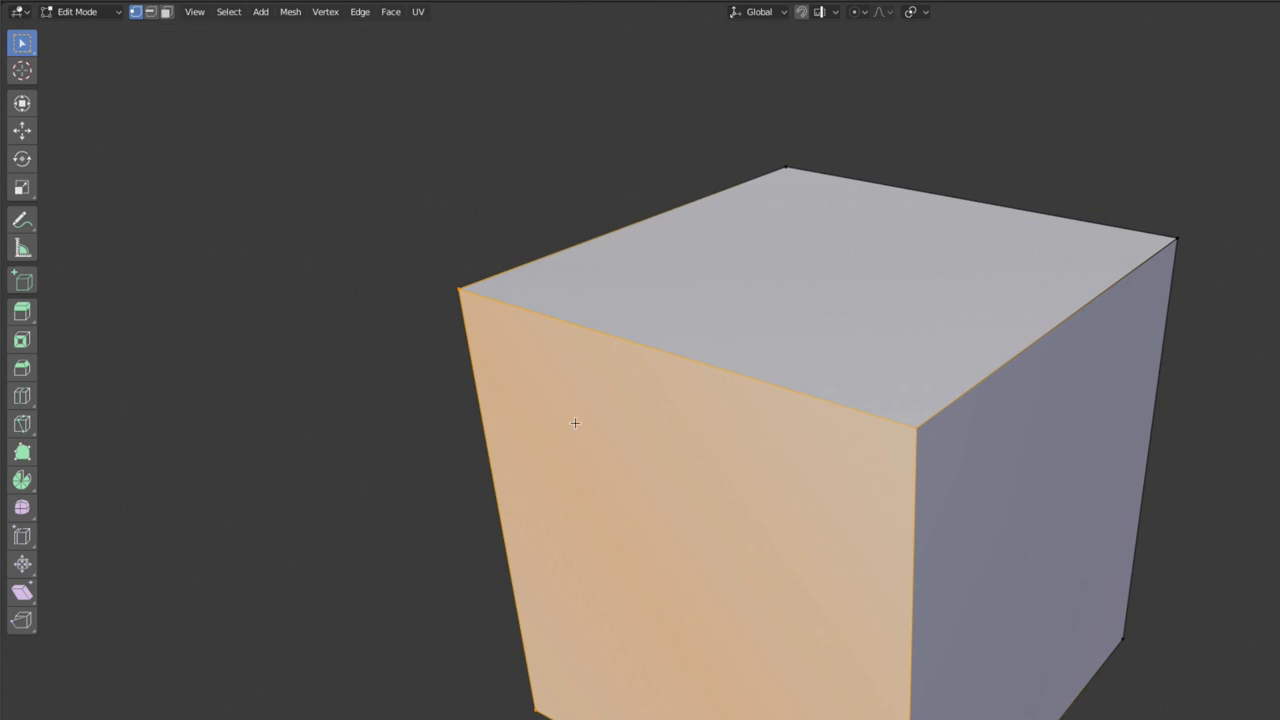
pyautogui.hotkey('alt', 'a')
pyautogui.moveTo(800, 491)
pyautogui.mouseDown(button='middle')
pyautogui.moveTo(884, 487)
pyautogui.moveTo(834, 494)
pyautogui.mouseUp(button='middle')
pyautogui.press('a')
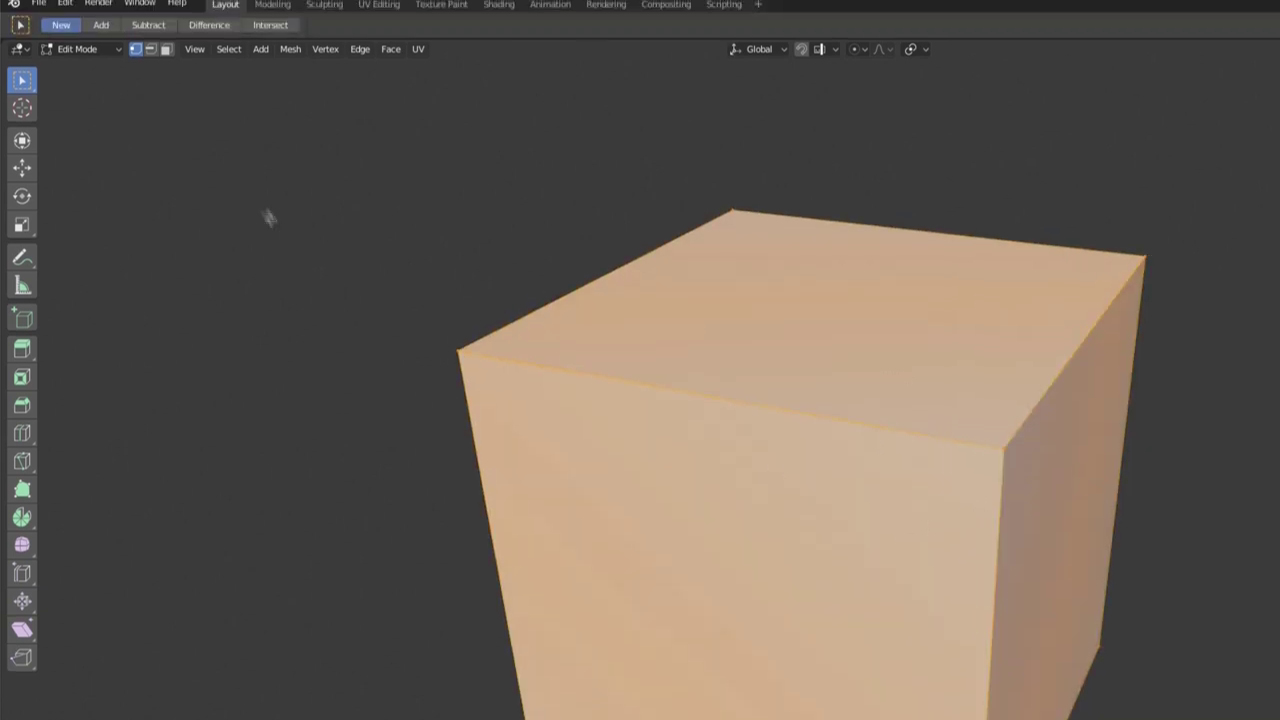
pyautogui.click(66, 11)
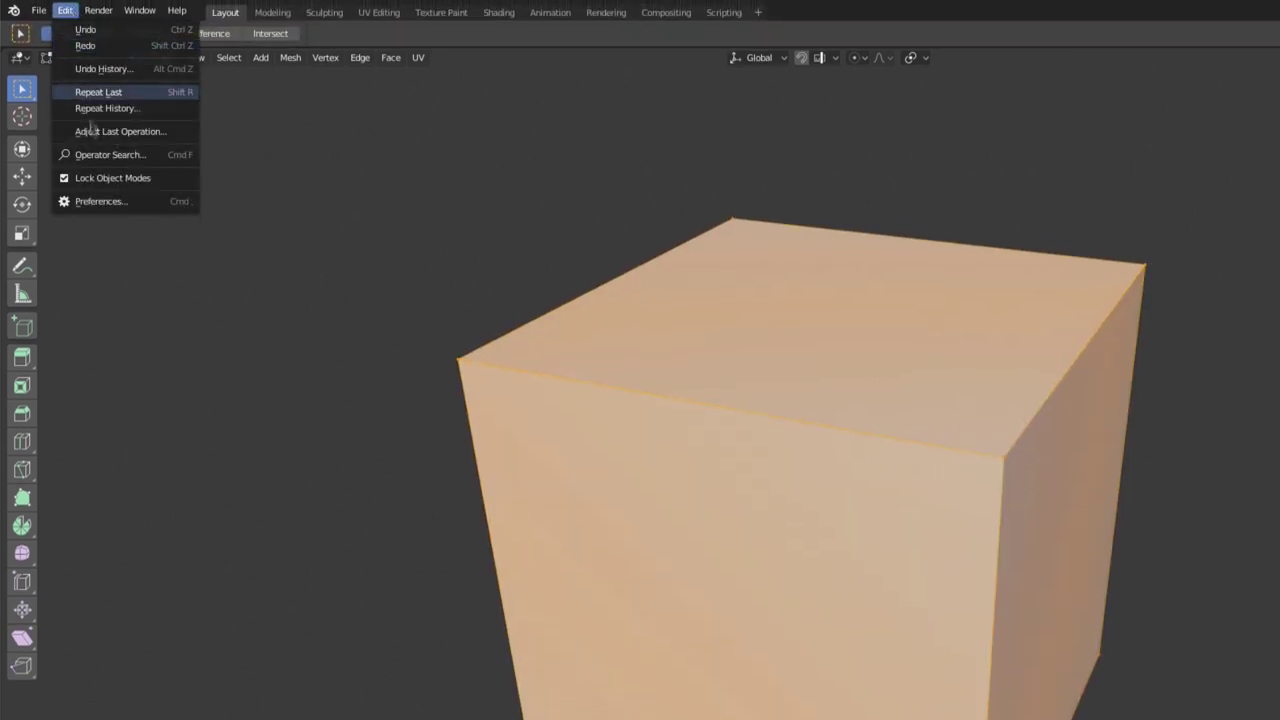
pyautogui.click(98, 202)
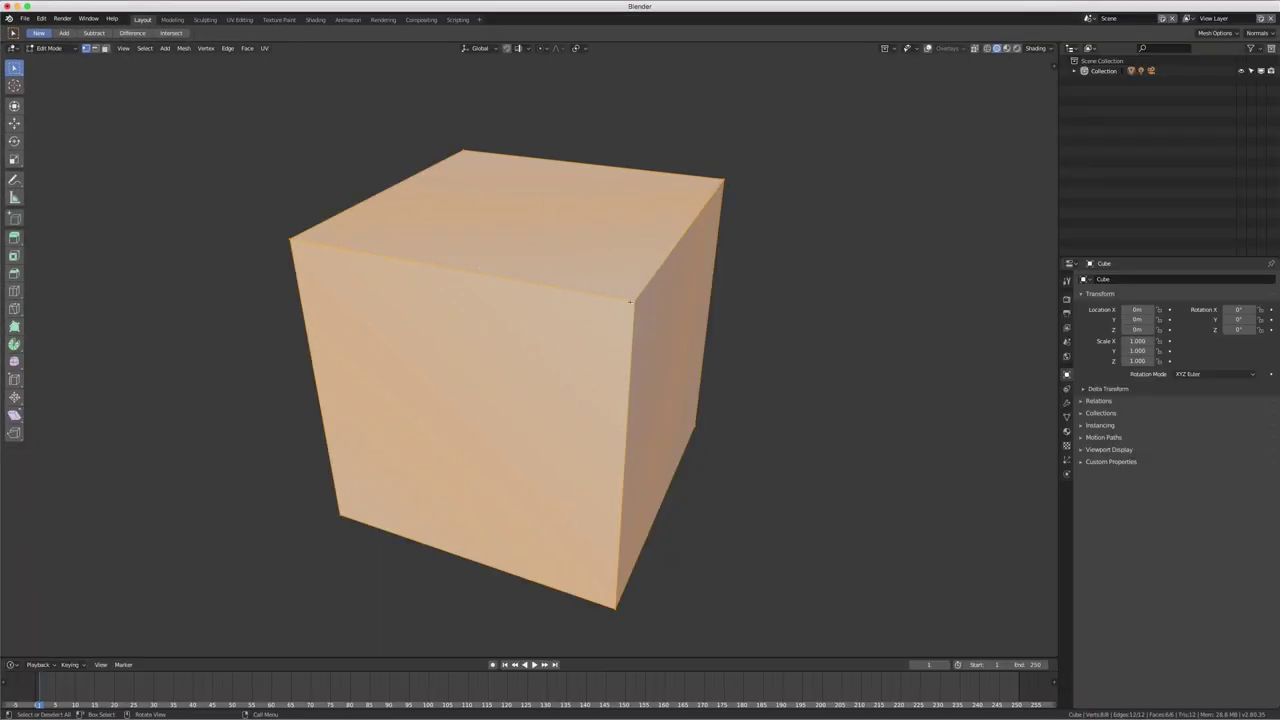
# Step: Select a single top corner vertex, replacing the full-cube selection
pyautogui.click(634, 299)
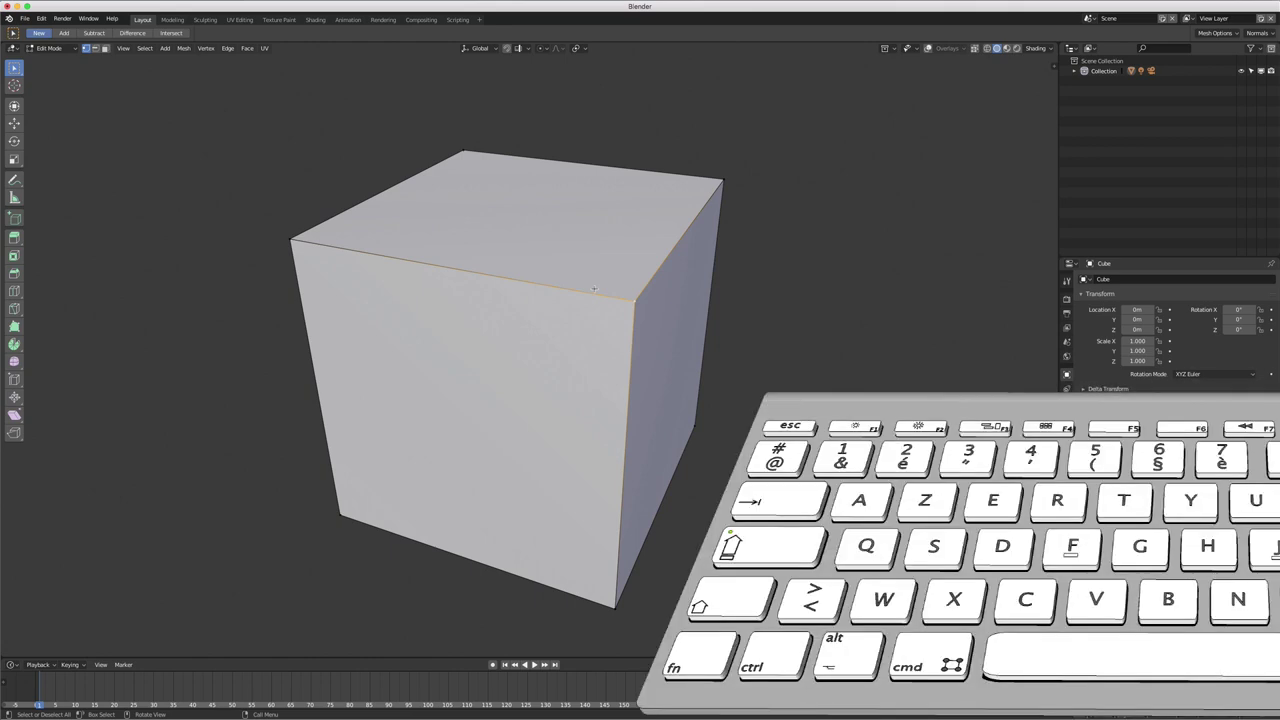
# Step: Select the front top edge in edge mode, then the front face in face select mode
pyautogui.press('1')
pyautogui.press('2')
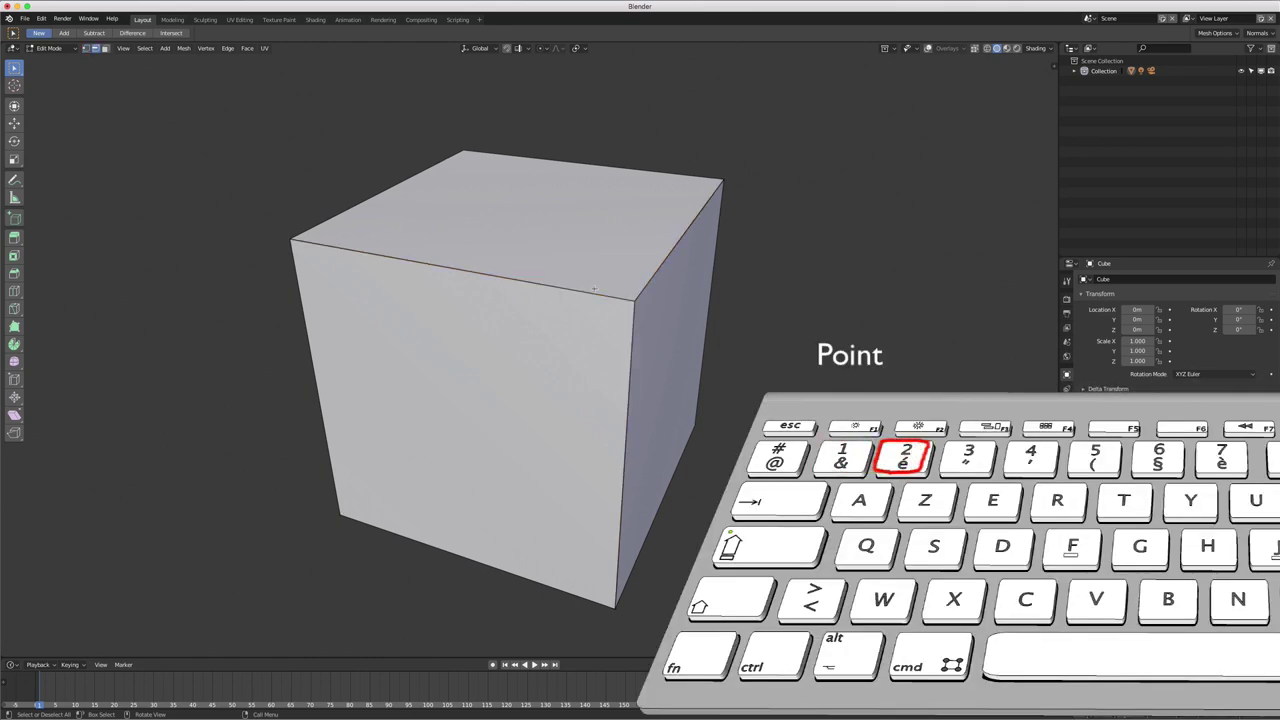
pyautogui.click(562, 288)
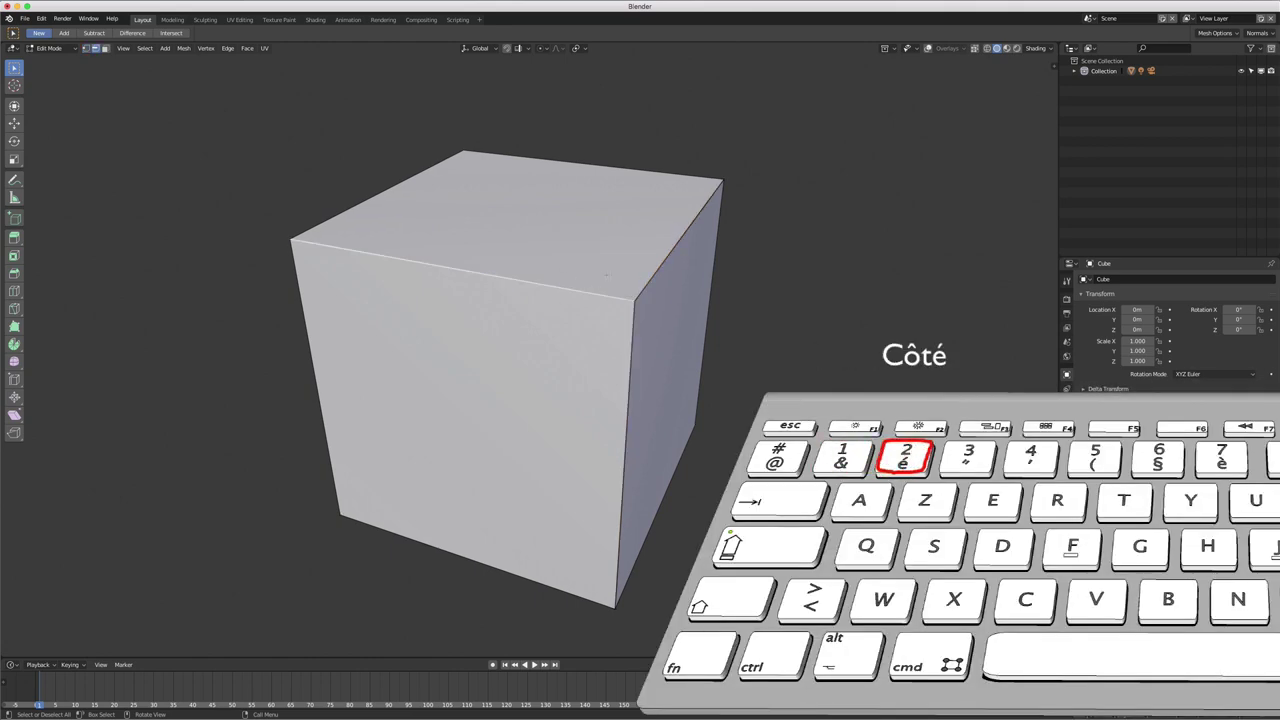
pyautogui.press('3')
pyautogui.click(551, 363)
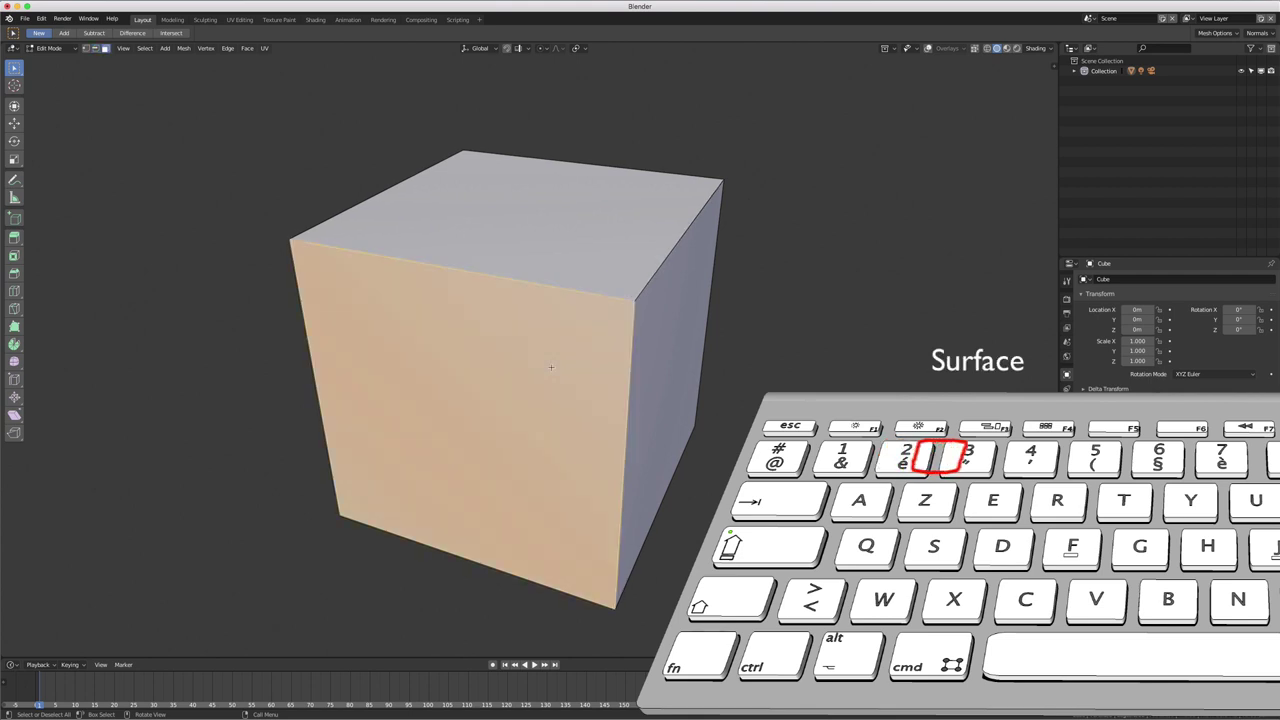
pyautogui.moveTo(551, 363)
pyautogui.mouseDown(button='middle')
pyautogui.moveTo(565, 404)
pyautogui.moveTo(543, 309)
pyautogui.mouseUp(button='middle')
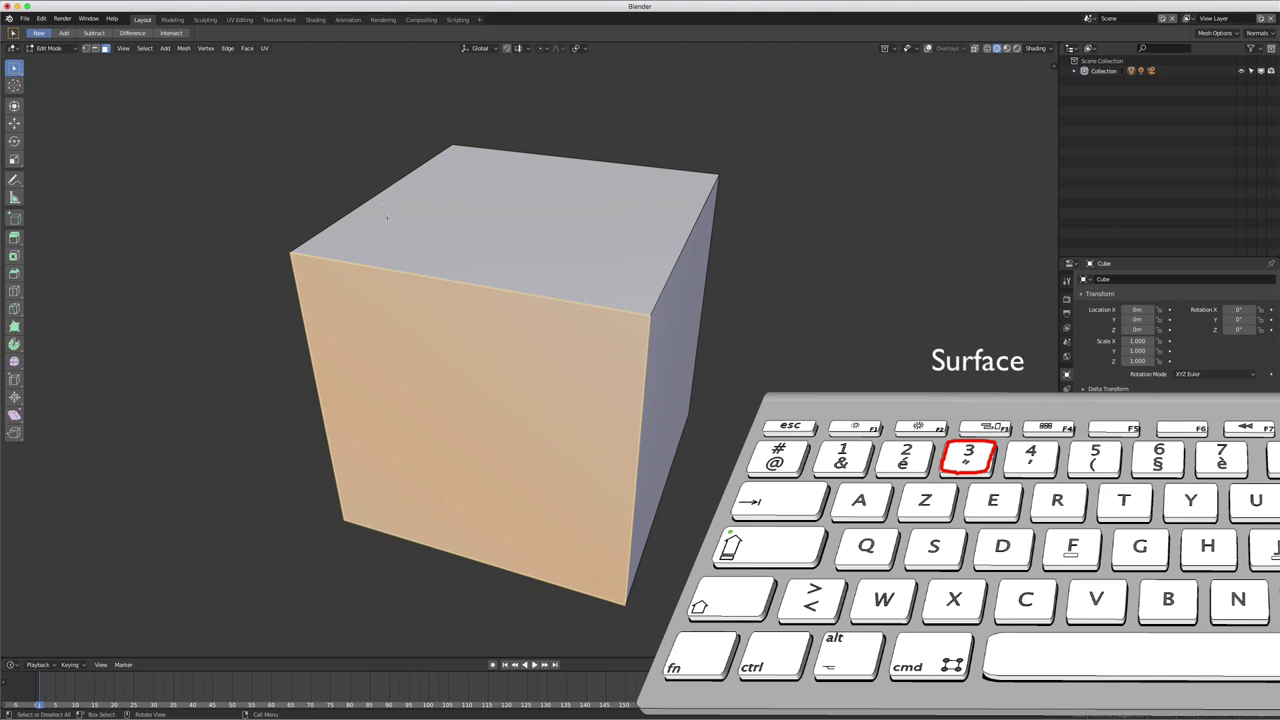
pyautogui.press('shift')
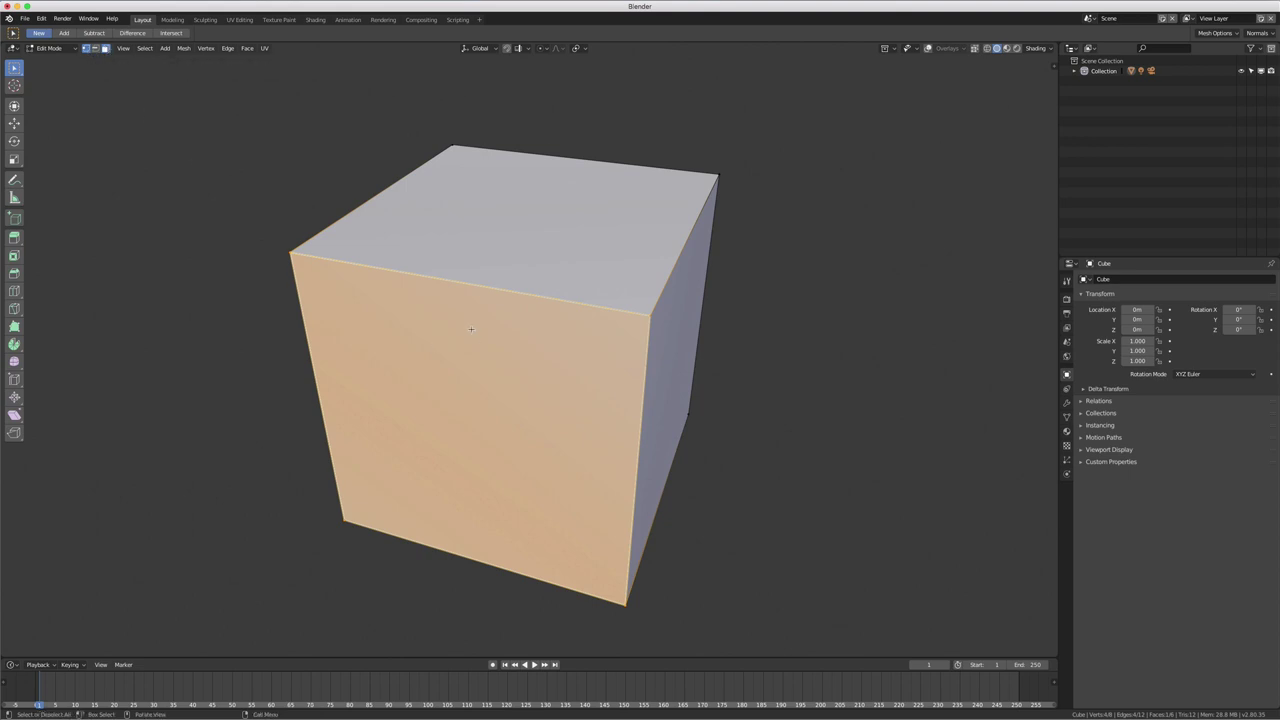
# Step: Orbit to the top and right faces, select the right face, then one corner vertex
pyautogui.press('shift')
pyautogui.moveTo(545, 370); pyautogui.dragTo(536, 352, button='middle')
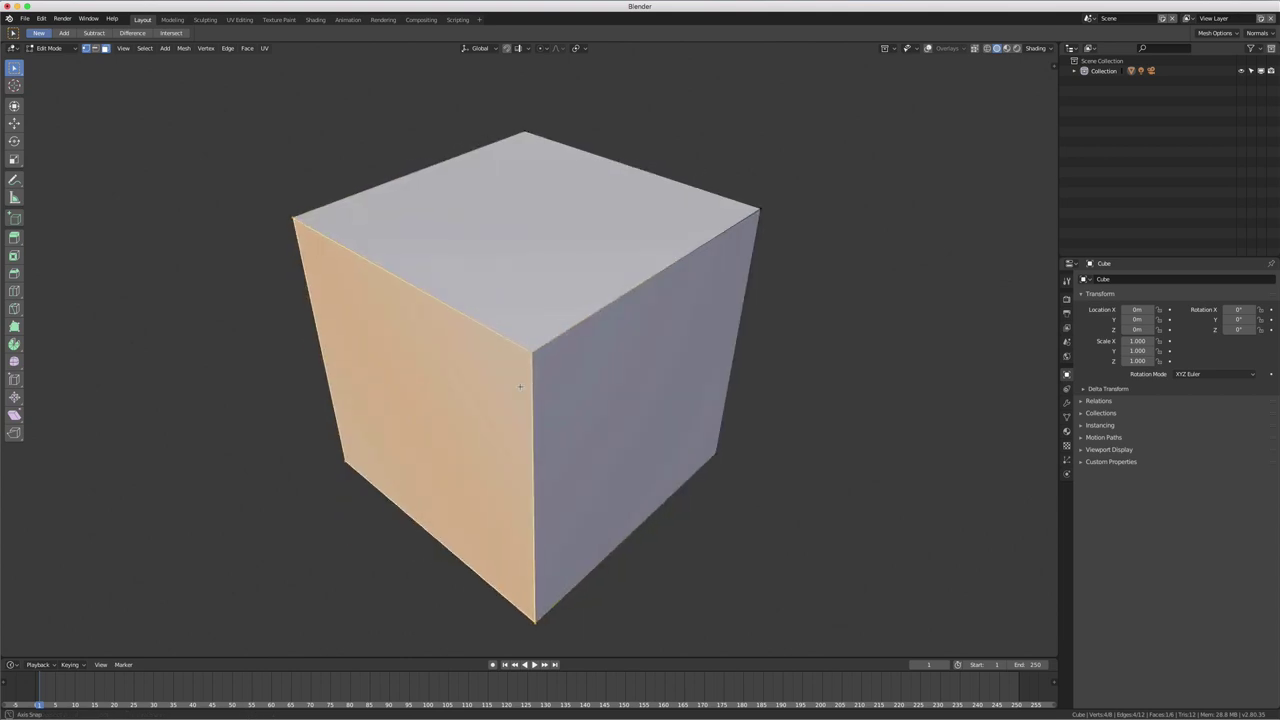
pyautogui.rightClick(536, 352)
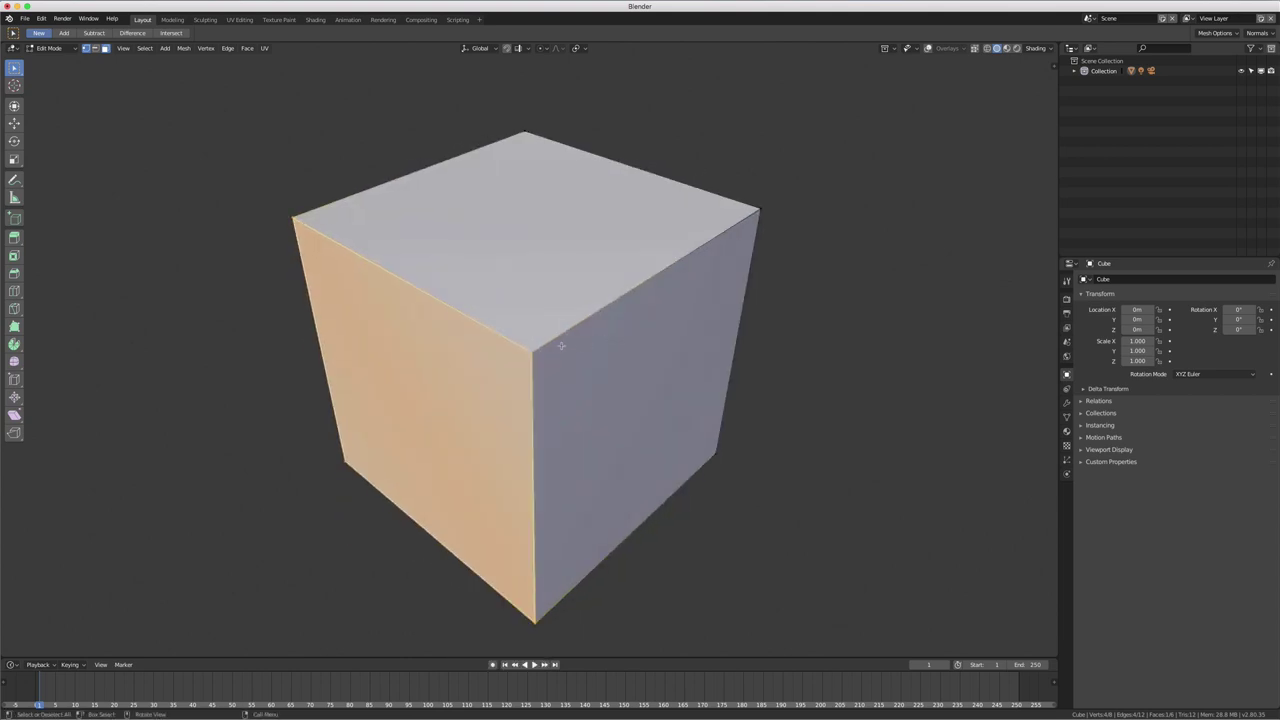
pyautogui.click(539, 354)
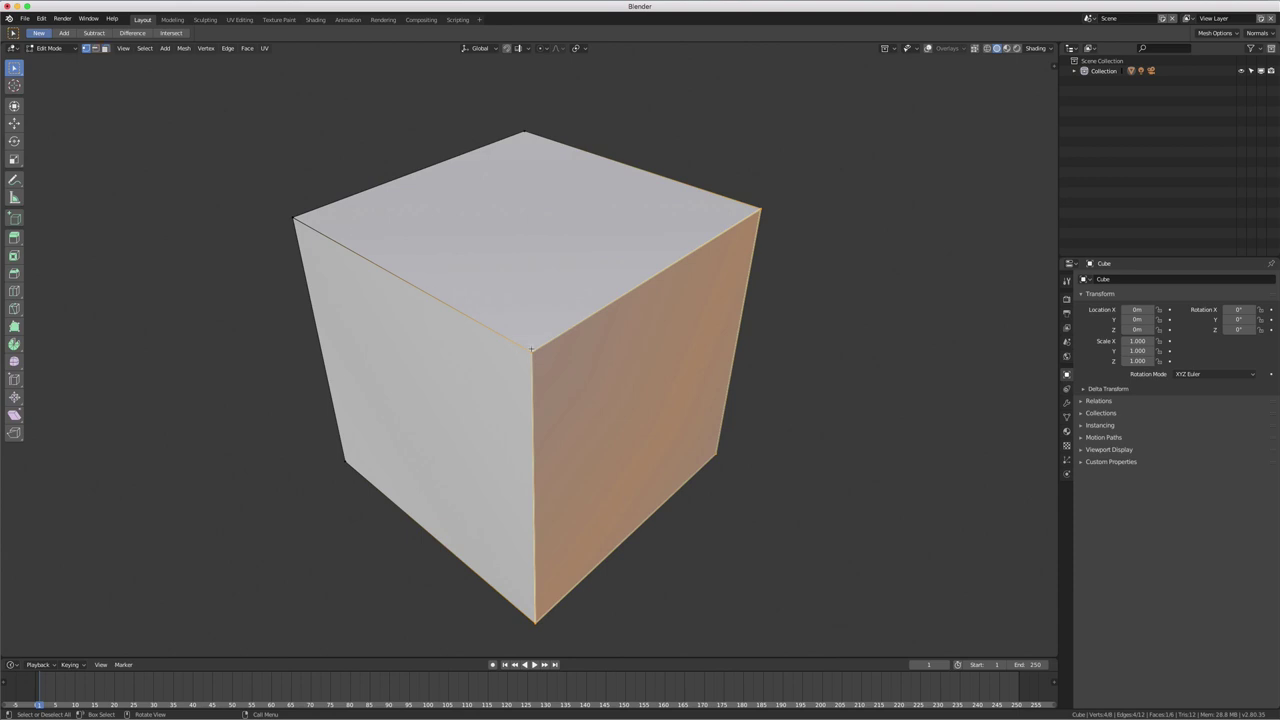
pyautogui.click(576, 344)
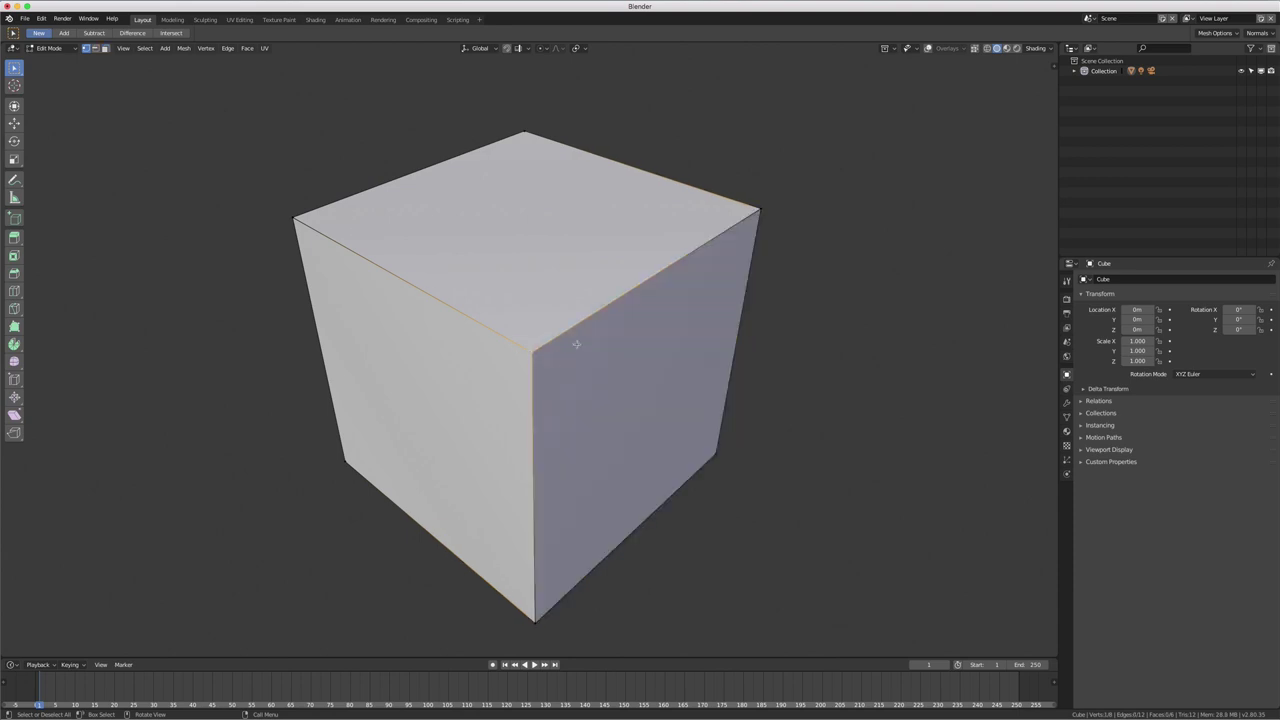
pyautogui.press('x')
pyautogui.click(576, 345)
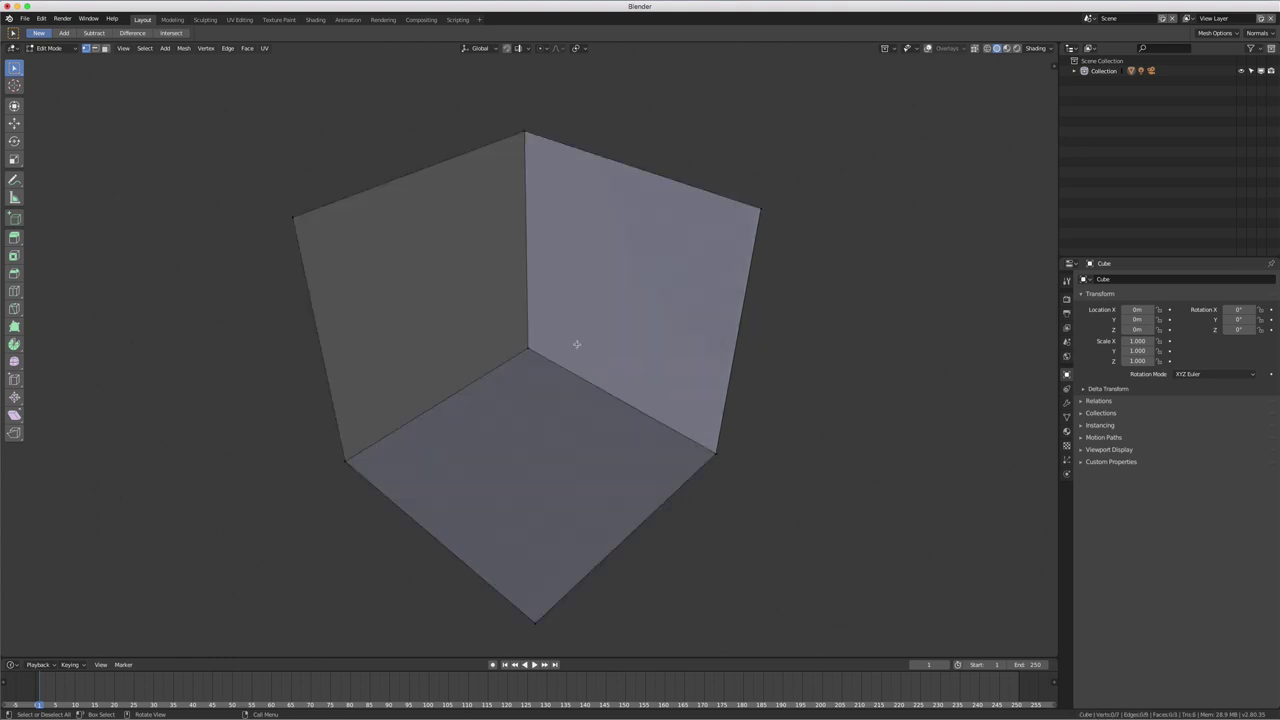
pyautogui.moveTo(640, 363)
pyautogui.mouseDown(button='middle')
pyautogui.moveTo(600, 366)
pyautogui.moveTo(632, 363)
pyautogui.mouseUp(button='middle')
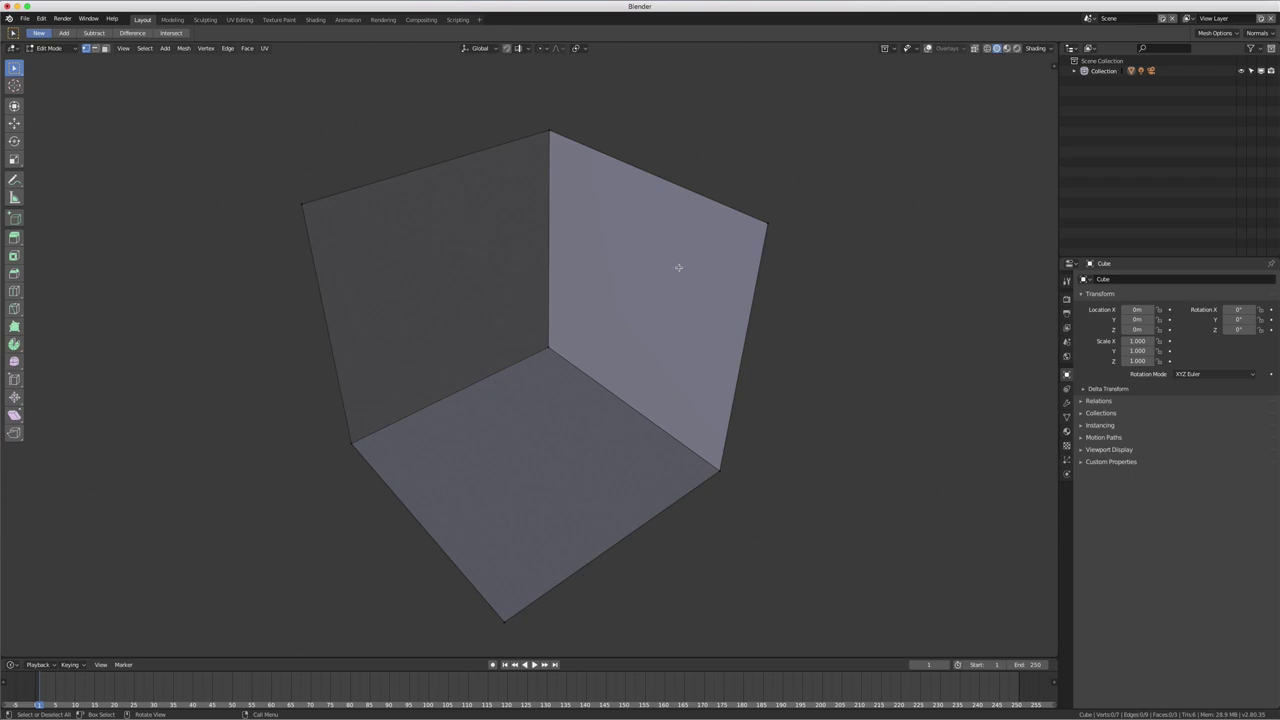
pyautogui.press('ctrl')
pyautogui.hotkey('ctrl', 'z')
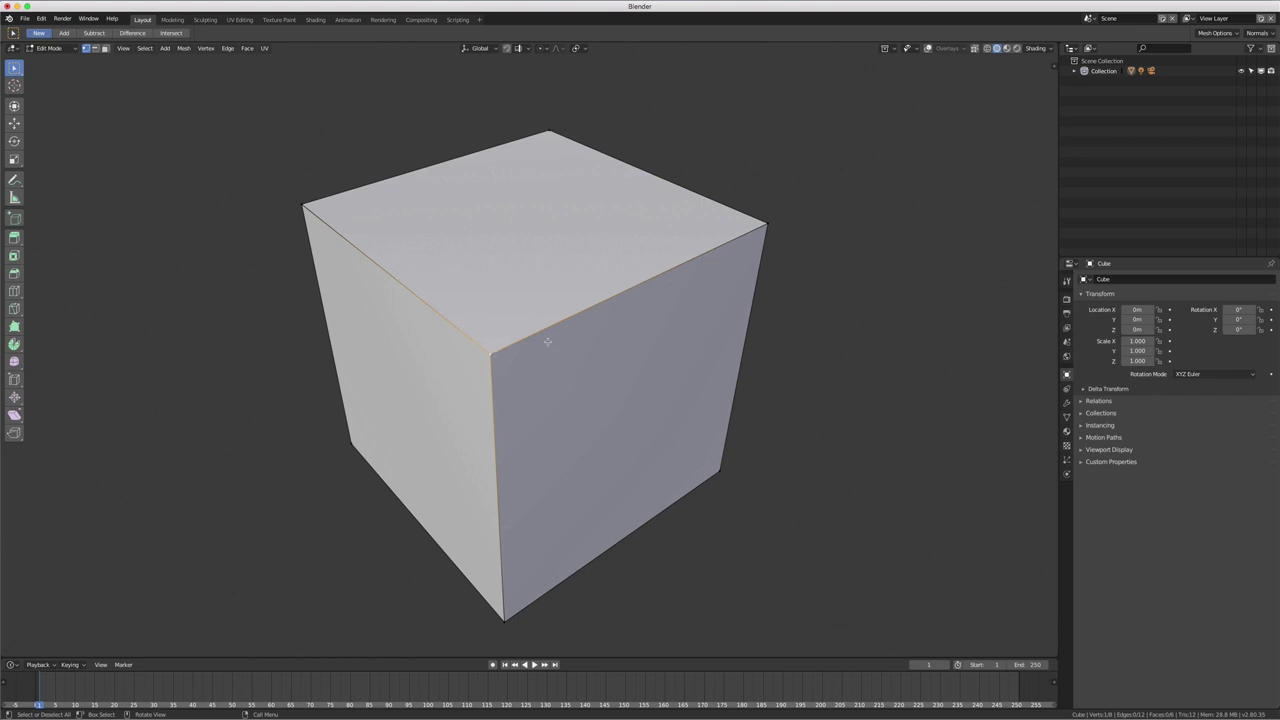
# Step: Delete the faces around the selected top corner with X > Faces
pyautogui.moveTo(547, 342); pyautogui.dragTo(565, 343, button='middle')
pyautogui.scroll(-2, 565, 343)
pyautogui.scroll(2, 565, 343)
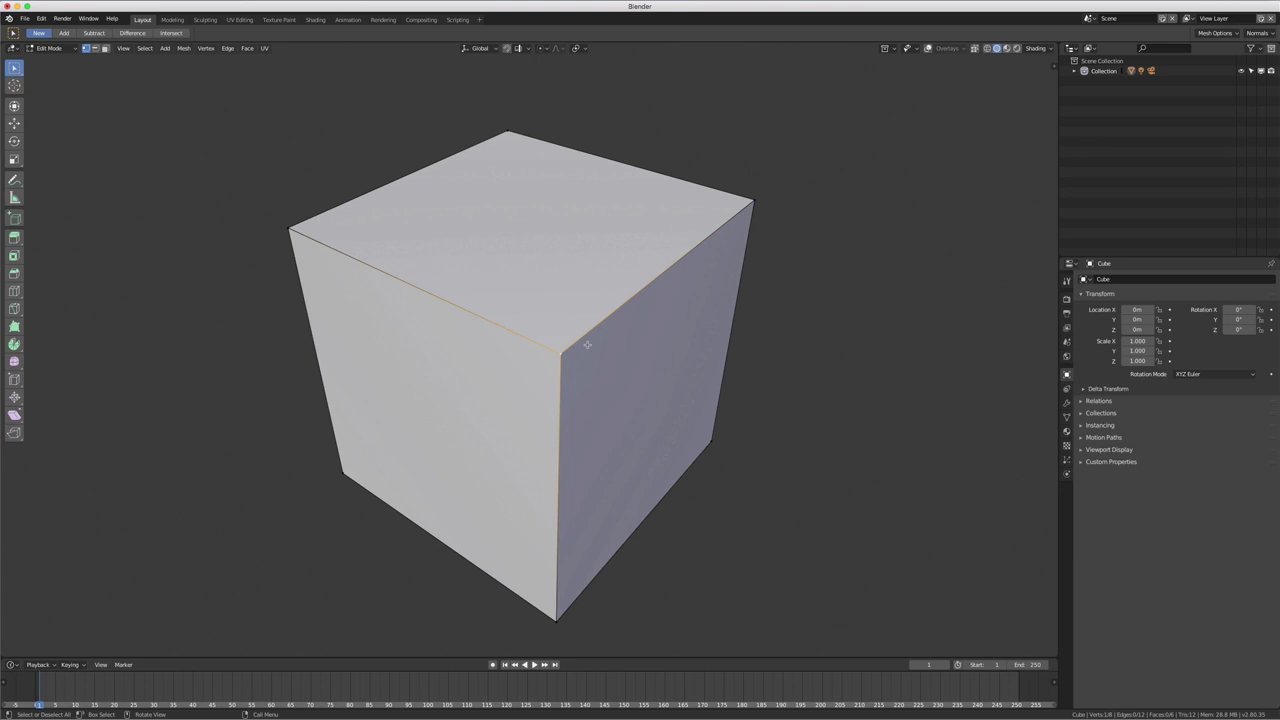
pyautogui.press('x')
pyautogui.click(555, 346)
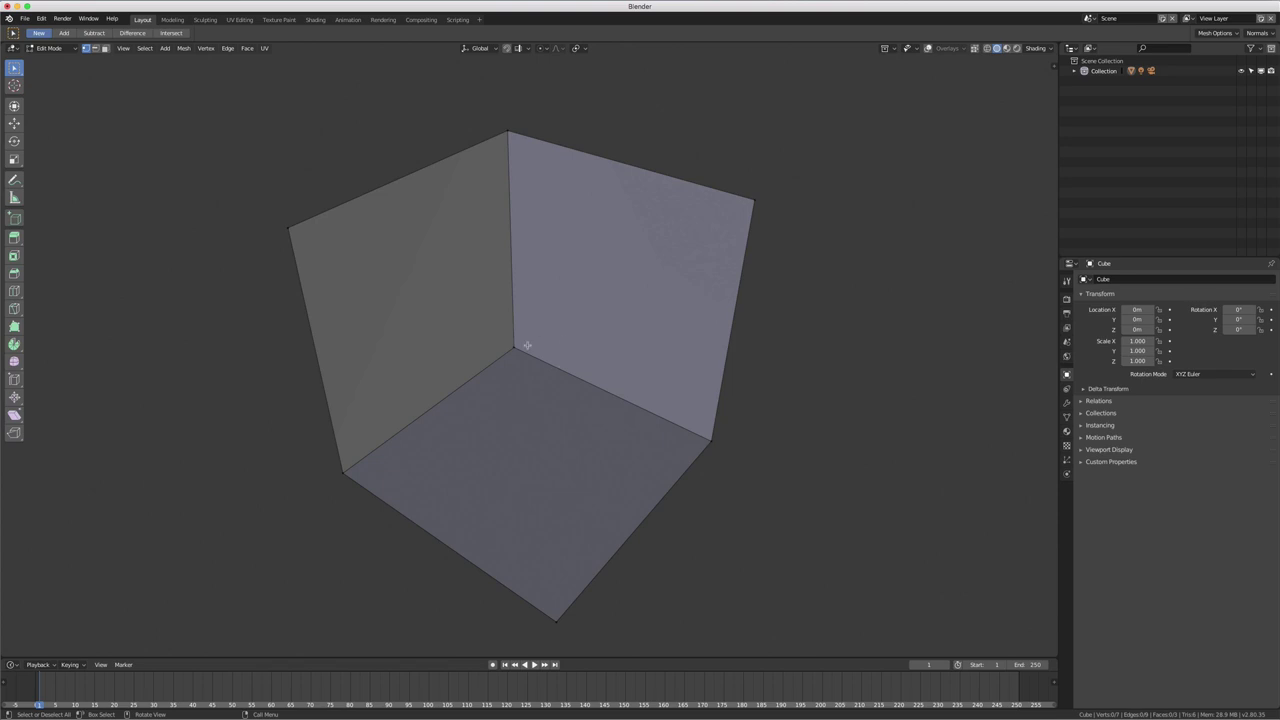
# Step: Select the upper-left corner vertex, turn on Vertex snapping, and start moving a new edge
pyautogui.rightClick(290, 229)
pyautogui.click(290, 229)
pyautogui.click(508, 51)
pyautogui.click(518, 48)
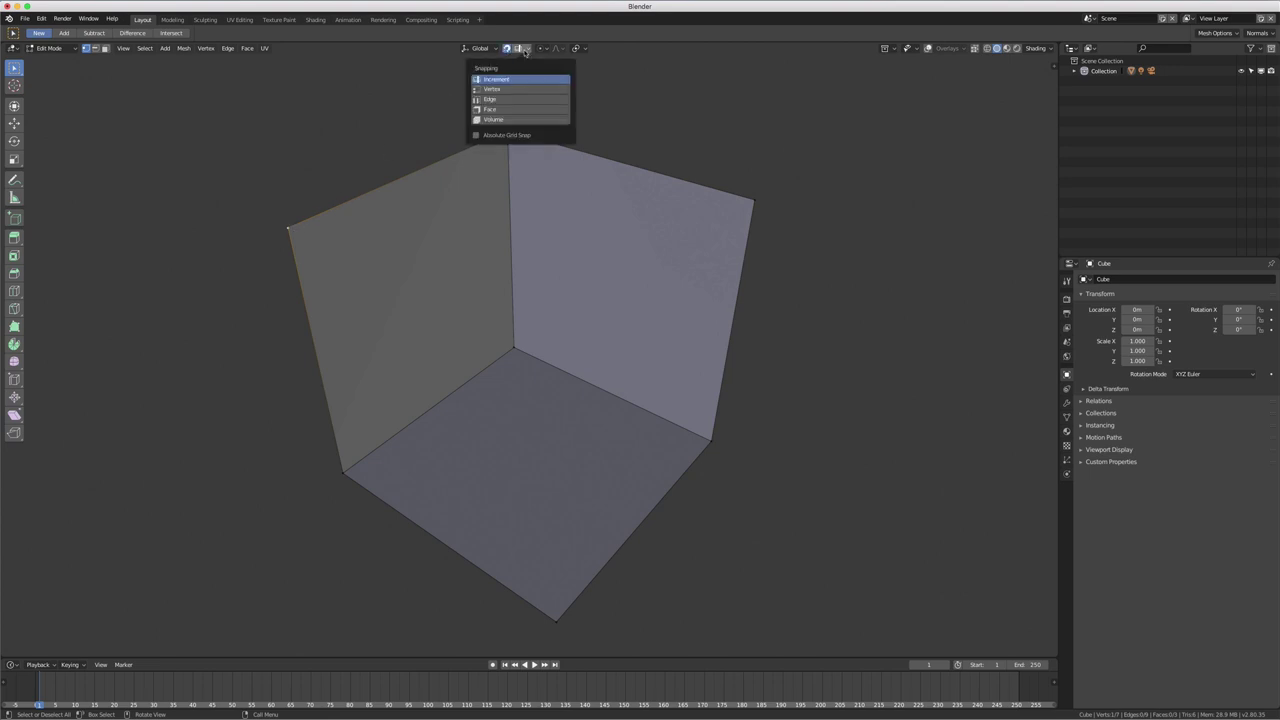
pyautogui.click(504, 90)
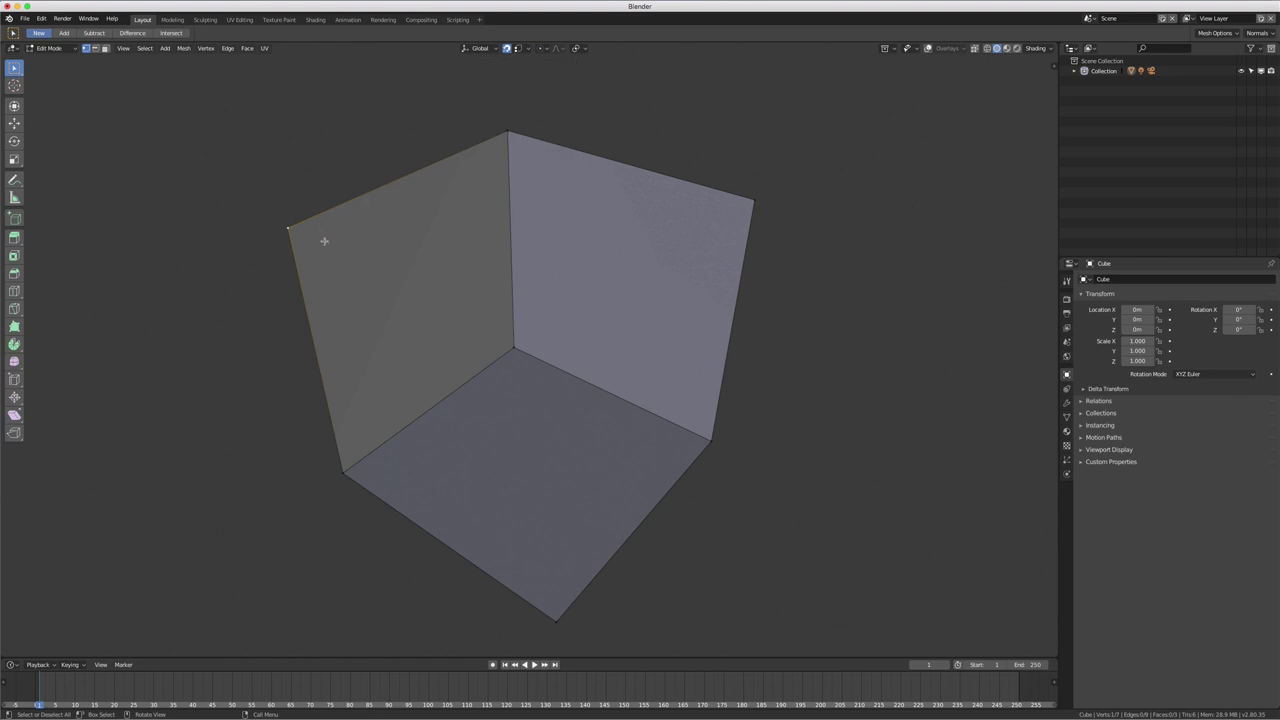
pyautogui.press('g')
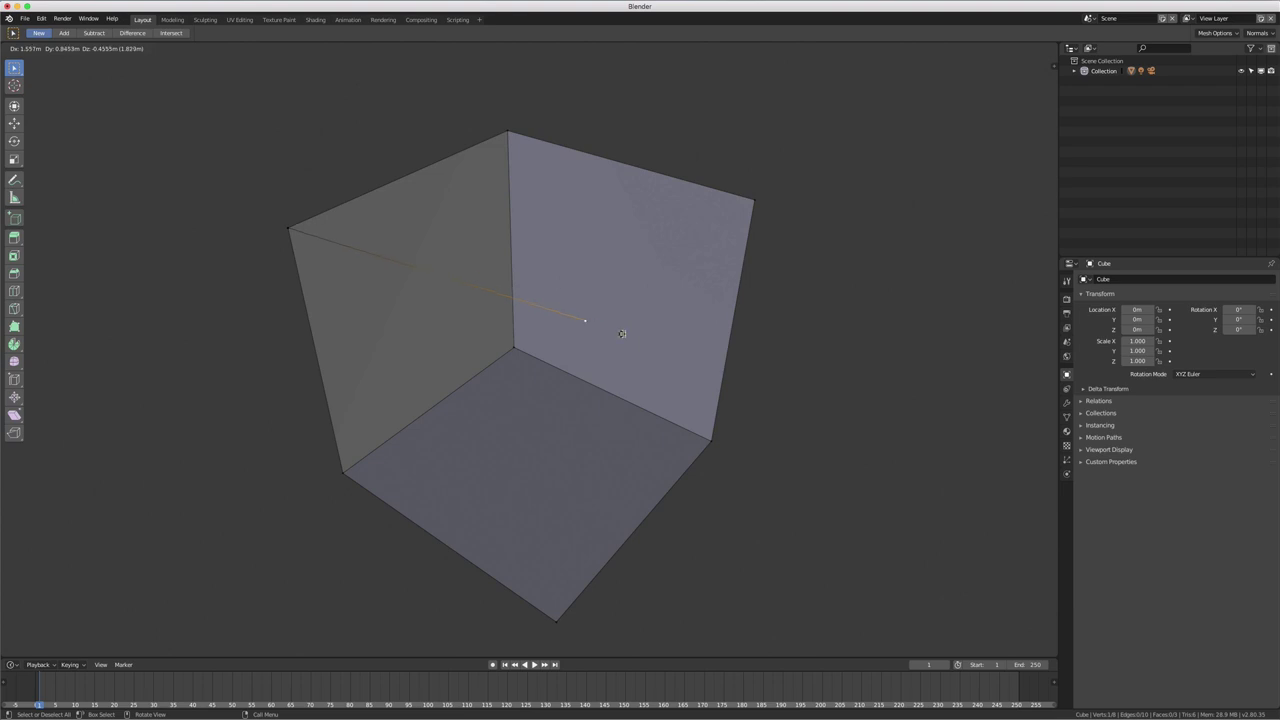
# Step: Constrain the new edge along the X axis and place its end point
pyautogui.press('x')
pyautogui.click(757, 200)
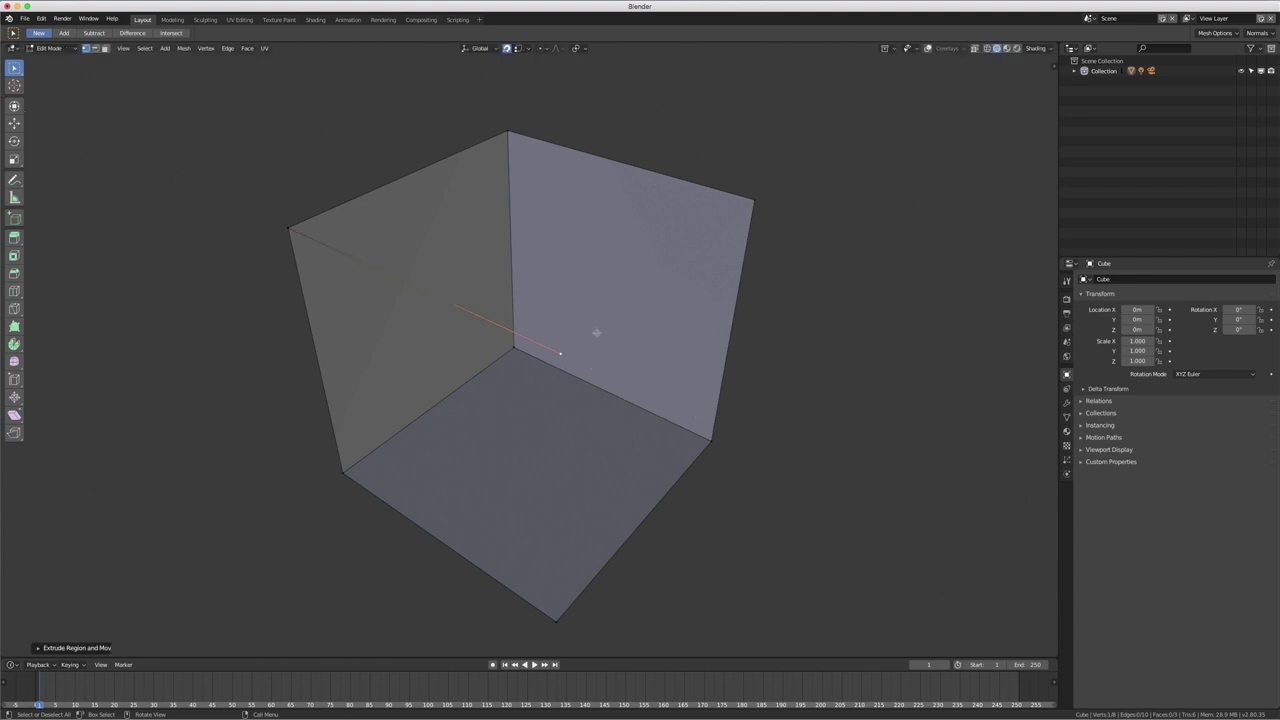
pyautogui.moveTo(734, 310); pyautogui.dragTo(702, 312, button='middle')
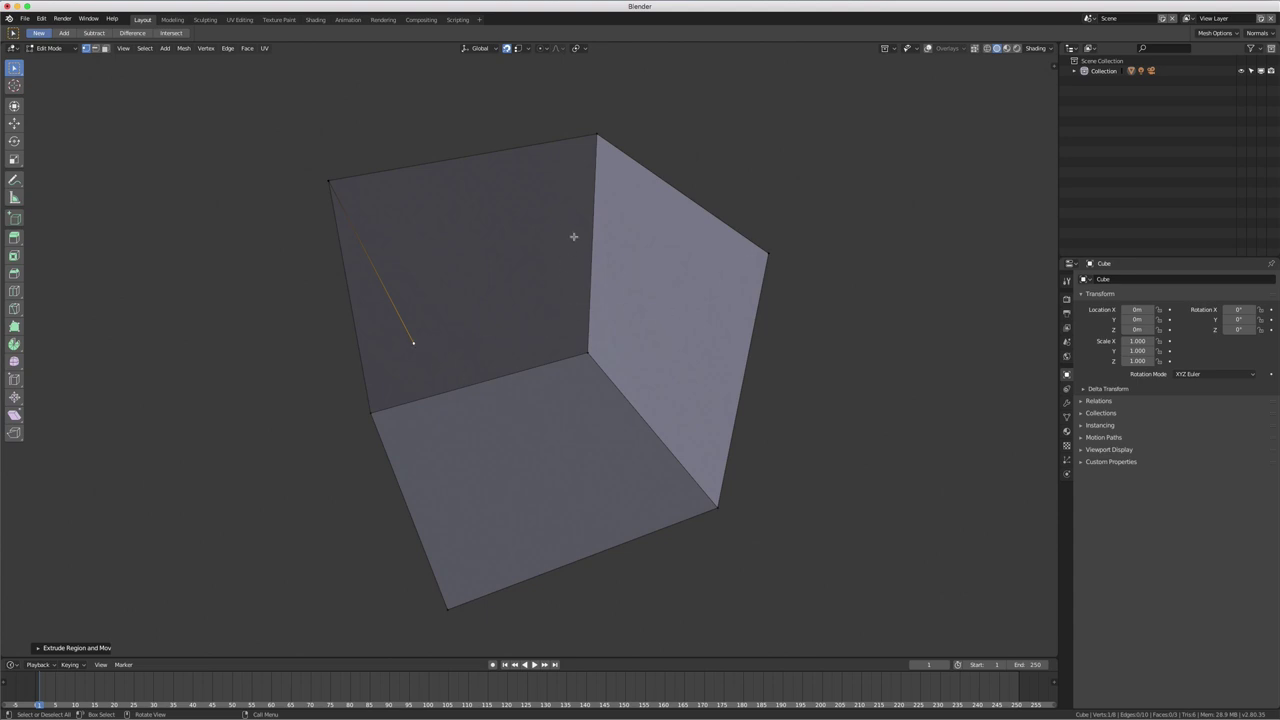
# Step: Duplicate the selected edge and snap the copy onto a corner vertex
pyautogui.rightClick(775, 267)
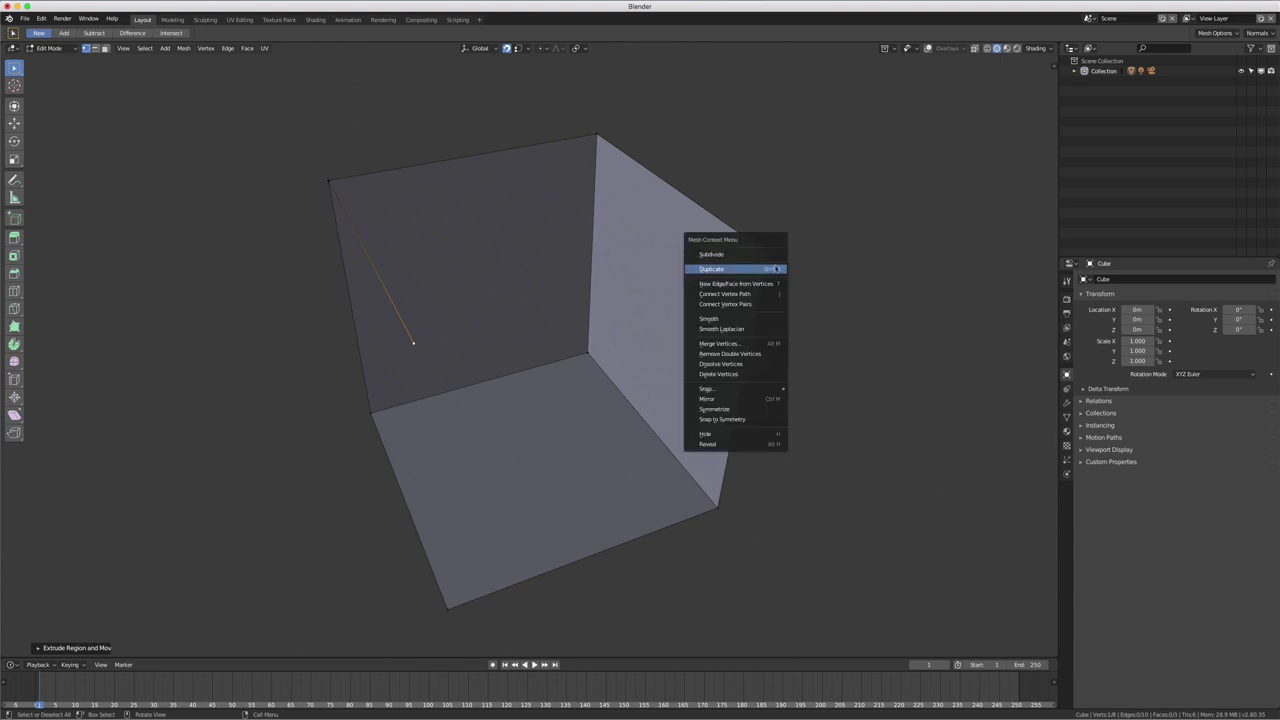
pyautogui.click(775, 268)
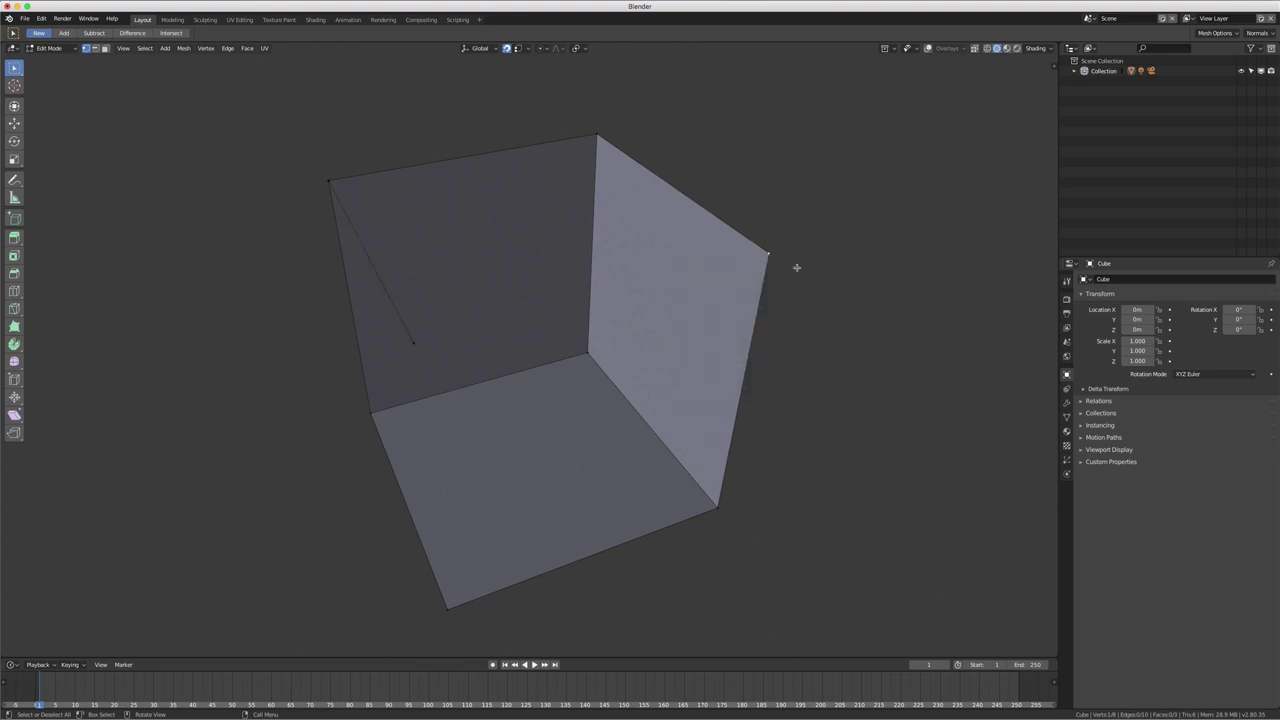
pyautogui.press('g')
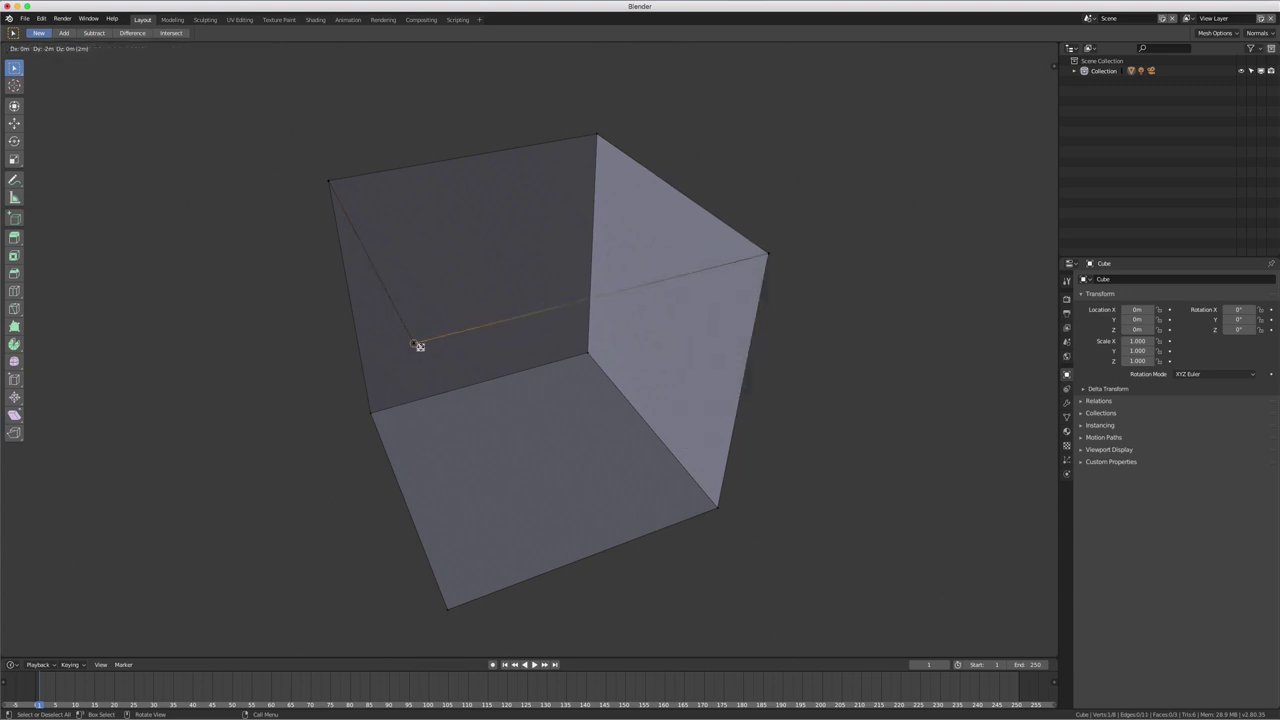
pyautogui.click(419, 345)
pyautogui.moveTo(467, 378)
pyautogui.mouseDown(button='middle')
pyautogui.moveTo(506, 377)
pyautogui.moveTo(491, 354)
pyautogui.mouseUp(button='middle')
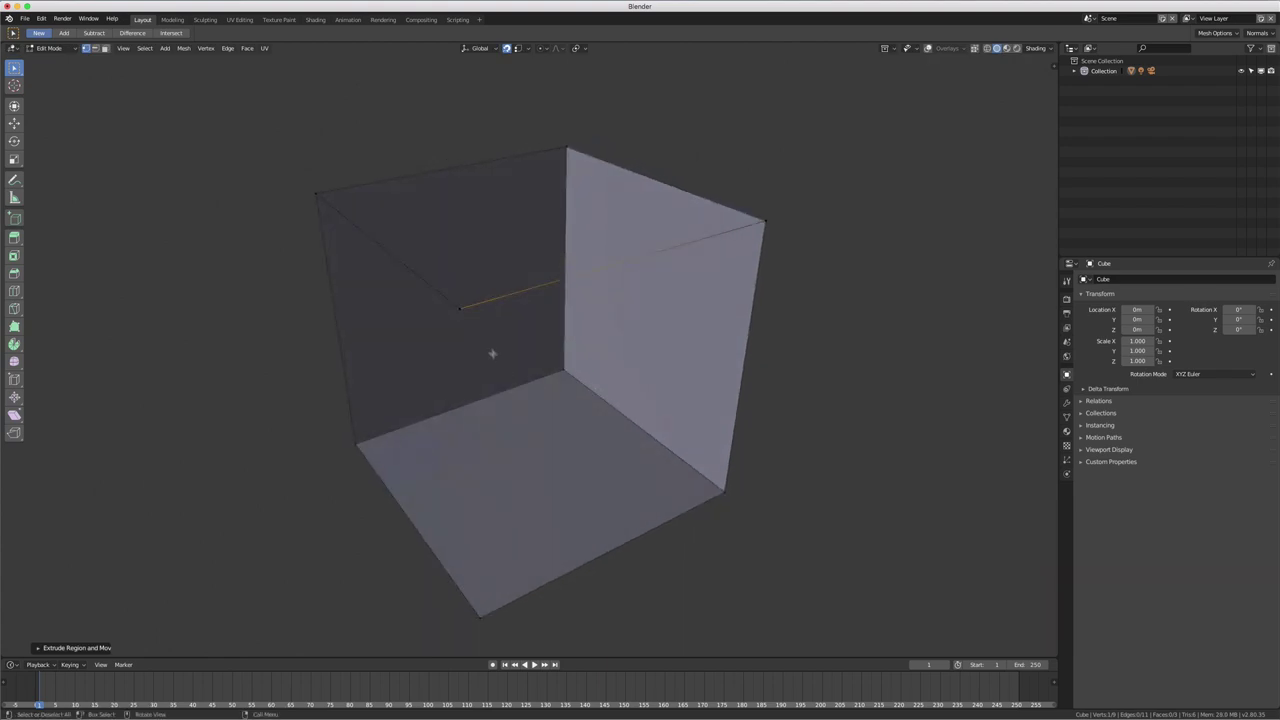
# Step: Extrude an edge from the meeting vertex down, snapping it to the bottom corner
pyautogui.click(460, 306)
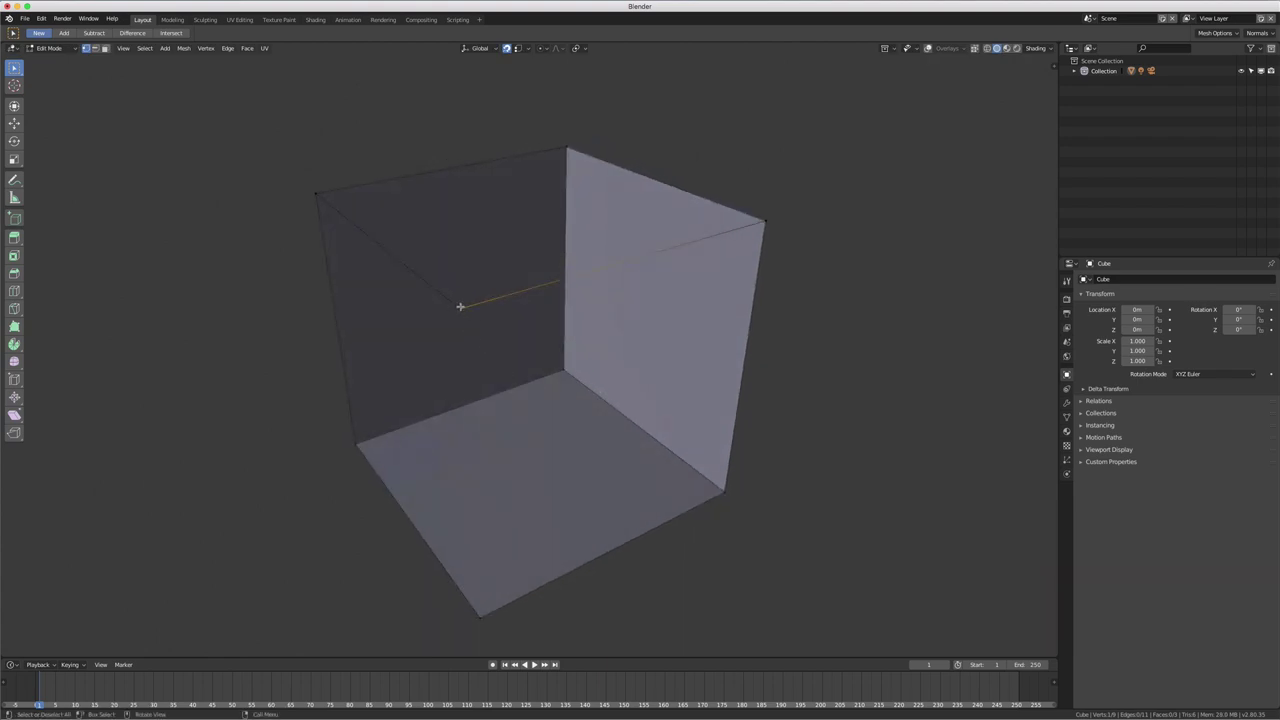
pyautogui.press('e')
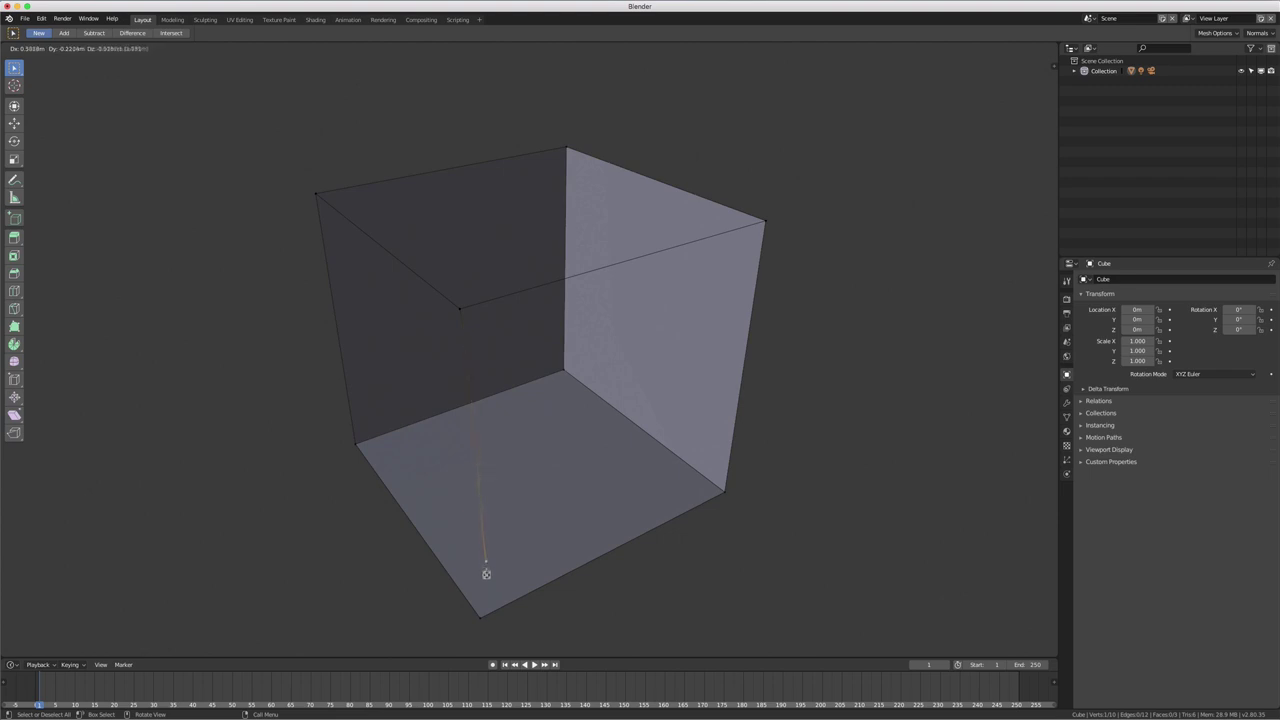
pyautogui.click(480, 615)
pyautogui.moveTo(488, 546)
pyautogui.mouseDown(button='middle')
pyautogui.moveTo(566, 463)
pyautogui.moveTo(549, 466)
pyautogui.mouseUp(button='middle')
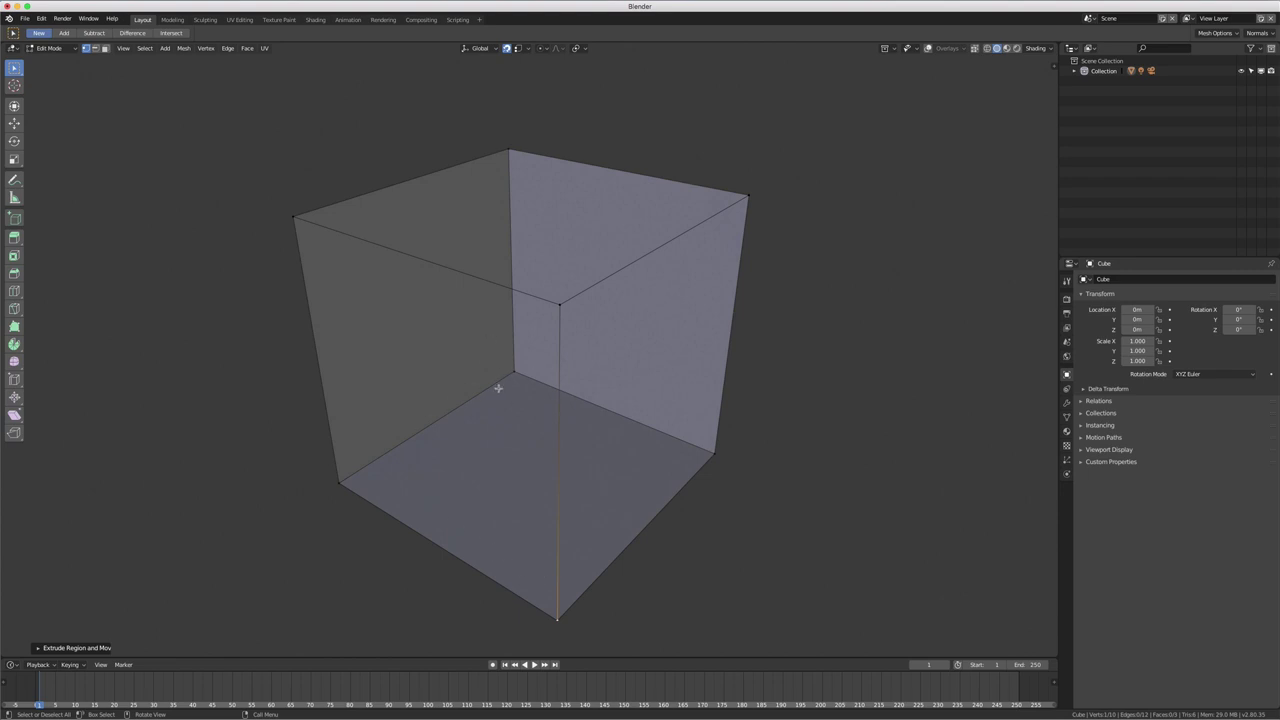
pyautogui.moveTo(500, 389); pyautogui.dragTo(526, 394, button='middle')
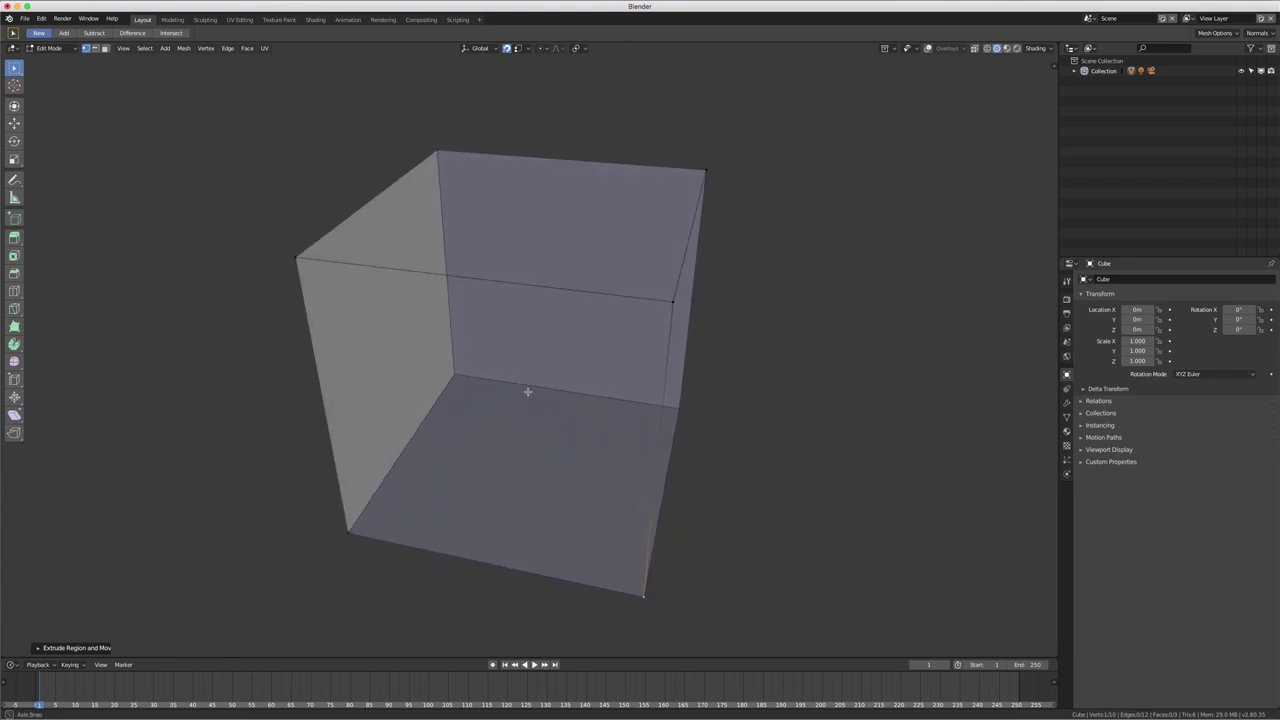
# Step: In edge select mode, fill the first open side with a face from its four edges
pyautogui.press('2')
pyautogui.click(514, 283)
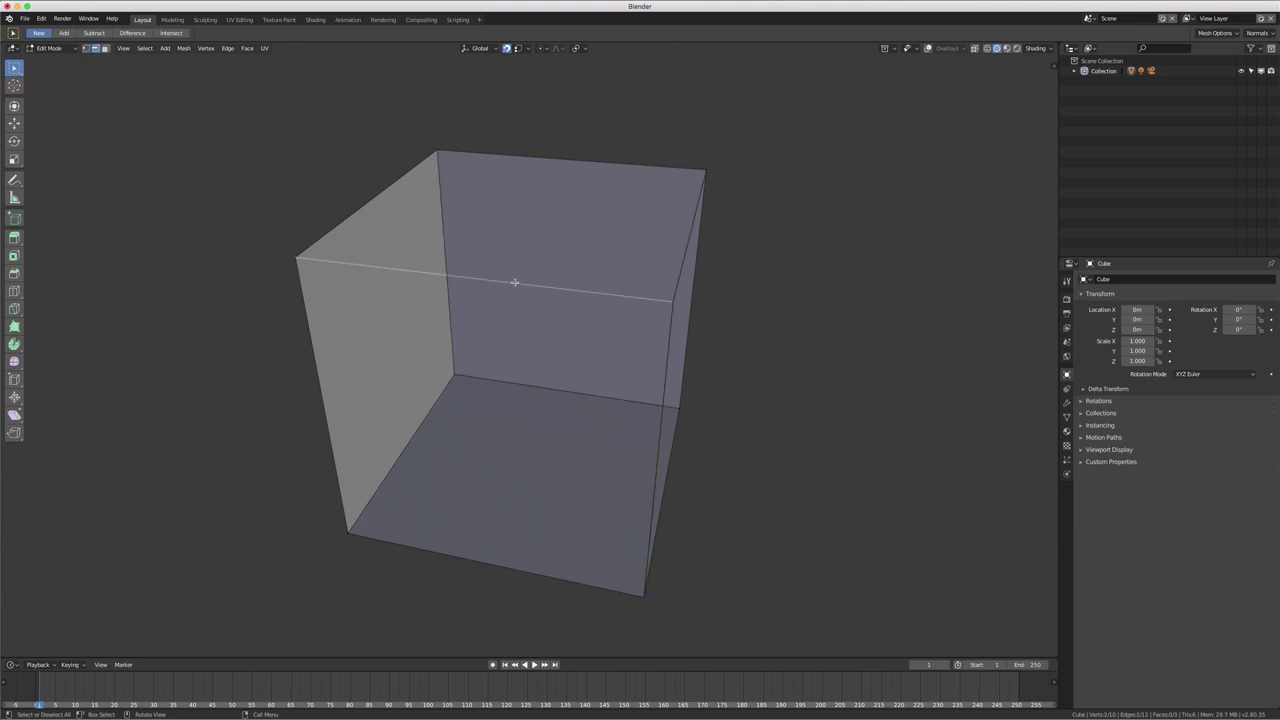
pyautogui.keyDown('shift'); pyautogui.click(503, 564); pyautogui.keyUp('shift')
pyautogui.keyDown('shift'); pyautogui.click(329, 426); pyautogui.keyUp('shift')
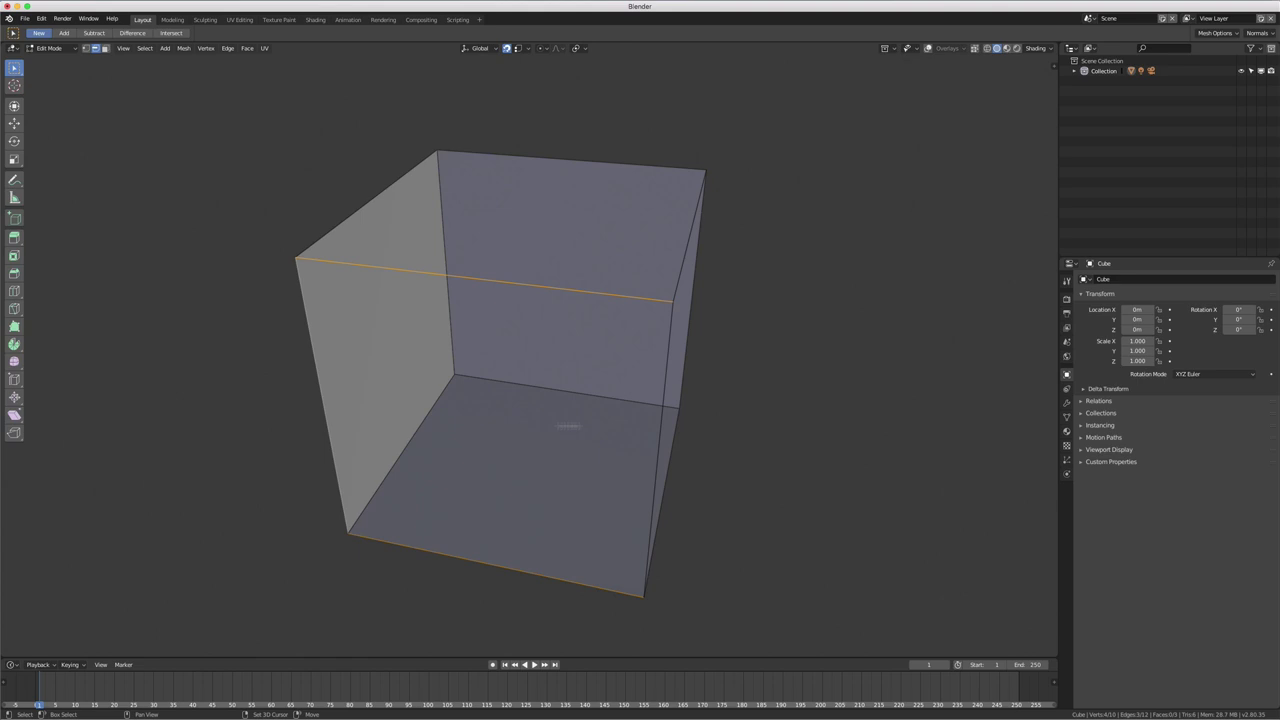
pyautogui.keyDown('shift'); pyautogui.click(661, 409); pyautogui.keyUp('shift')
pyautogui.press('f')
# Step: Fill the front opening with a face bounded by its four edges
pyautogui.moveTo(661, 409); pyautogui.dragTo(657, 391, button='middle')
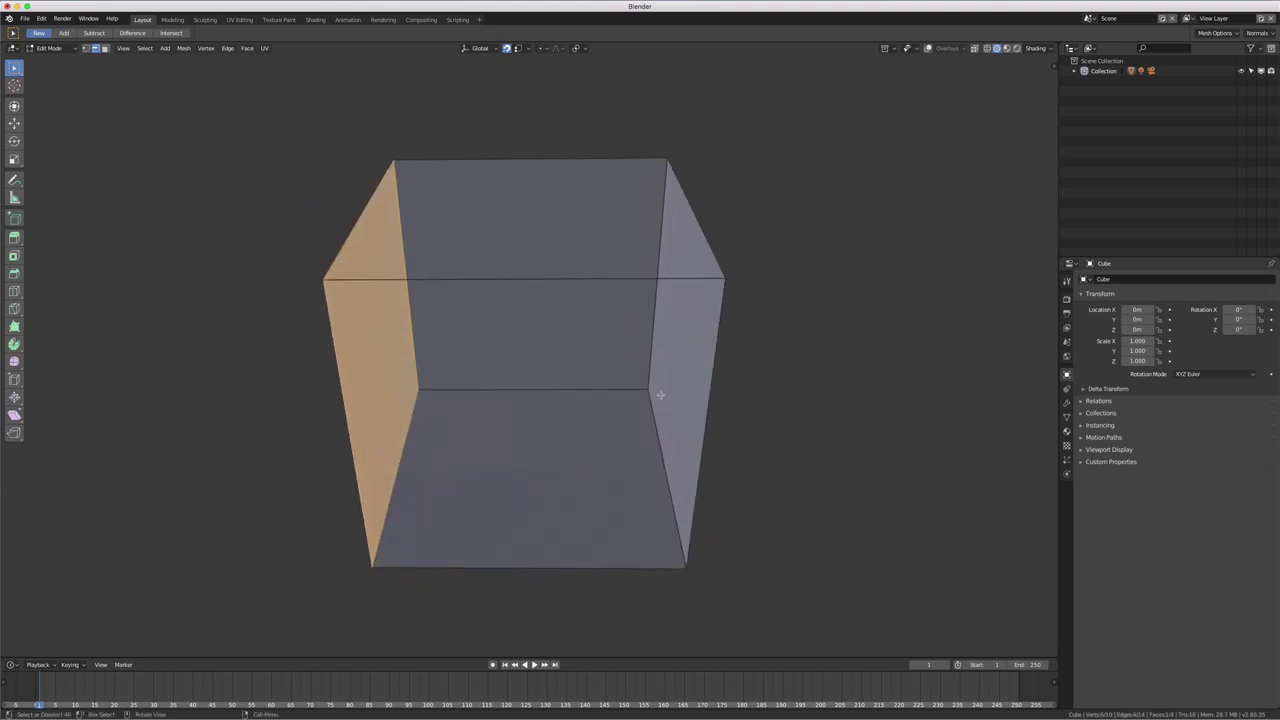
pyautogui.click(560, 279)
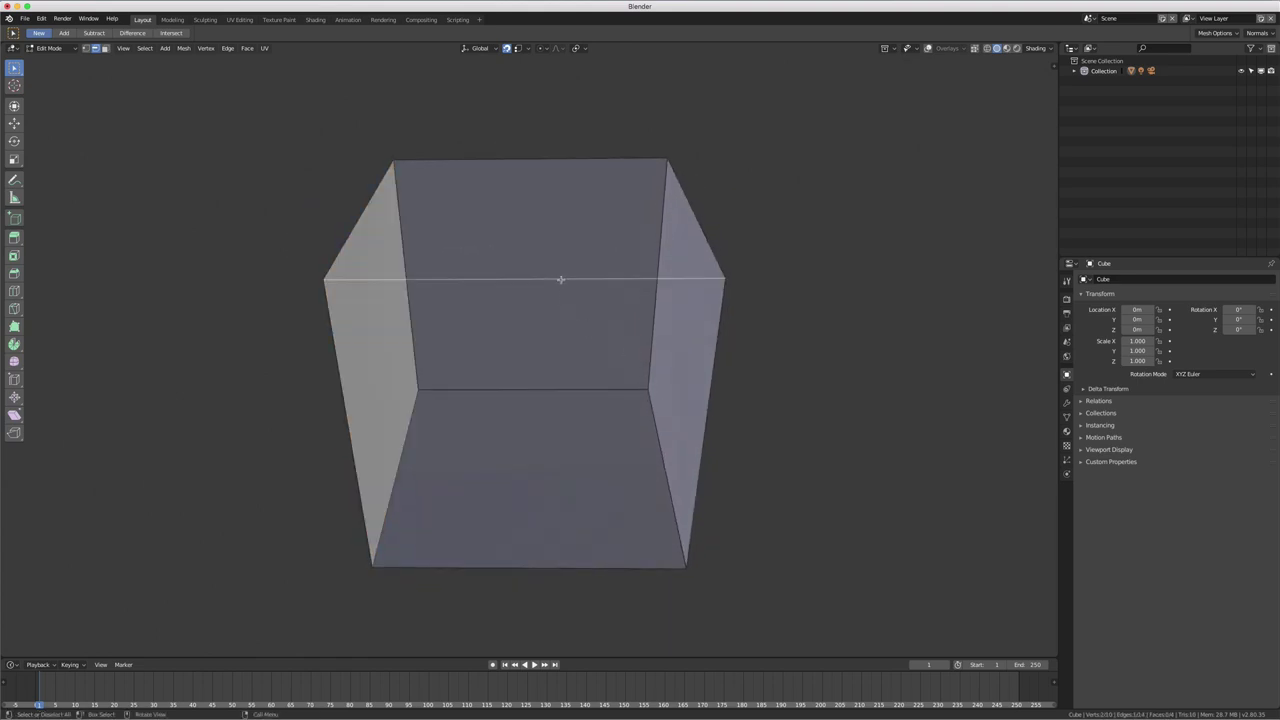
pyautogui.keyDown('shift'); pyautogui.click(337, 363); pyautogui.keyUp('shift')
pyautogui.keyDown('shift'); pyautogui.click(710, 382); pyautogui.keyUp('shift')
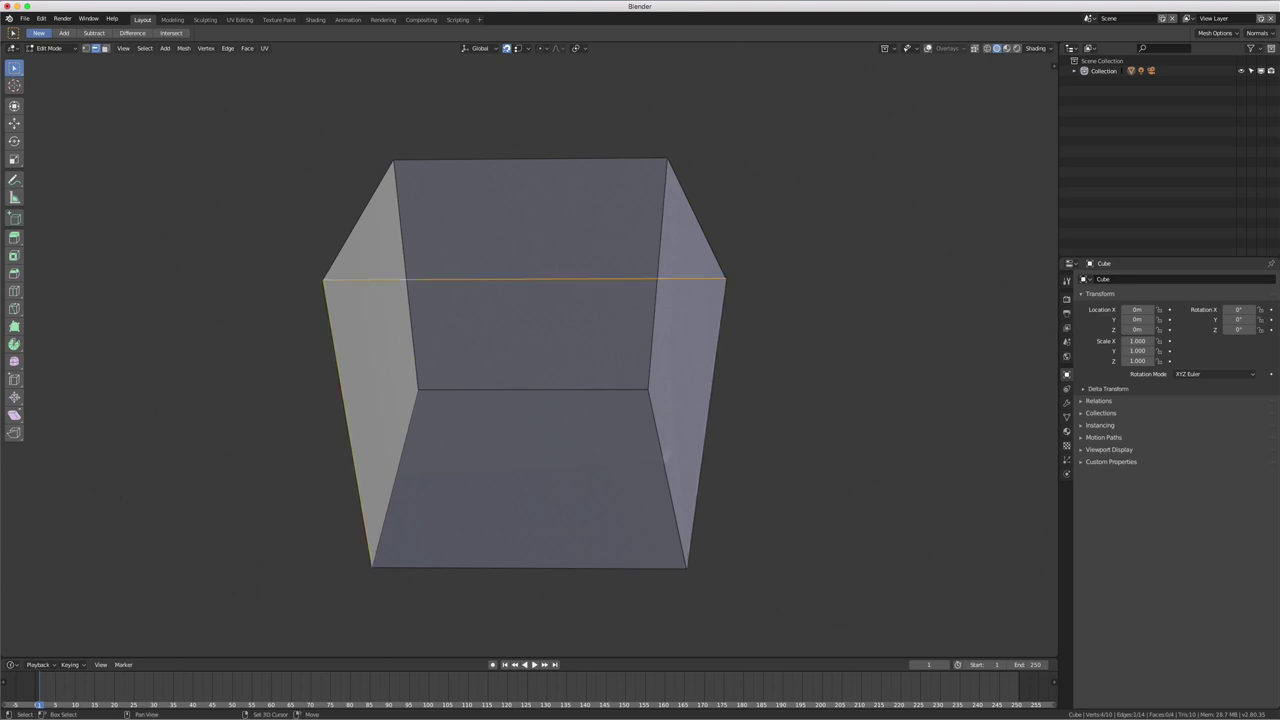
pyautogui.keyDown('shift'); pyautogui.click(573, 567); pyautogui.keyUp('shift')
pyautogui.moveTo(573, 567)
pyautogui.mouseDown(button='middle')
pyautogui.moveTo(600, 489)
pyautogui.moveTo(680, 500)
pyautogui.moveTo(694, 436)
pyautogui.mouseUp(button='middle')
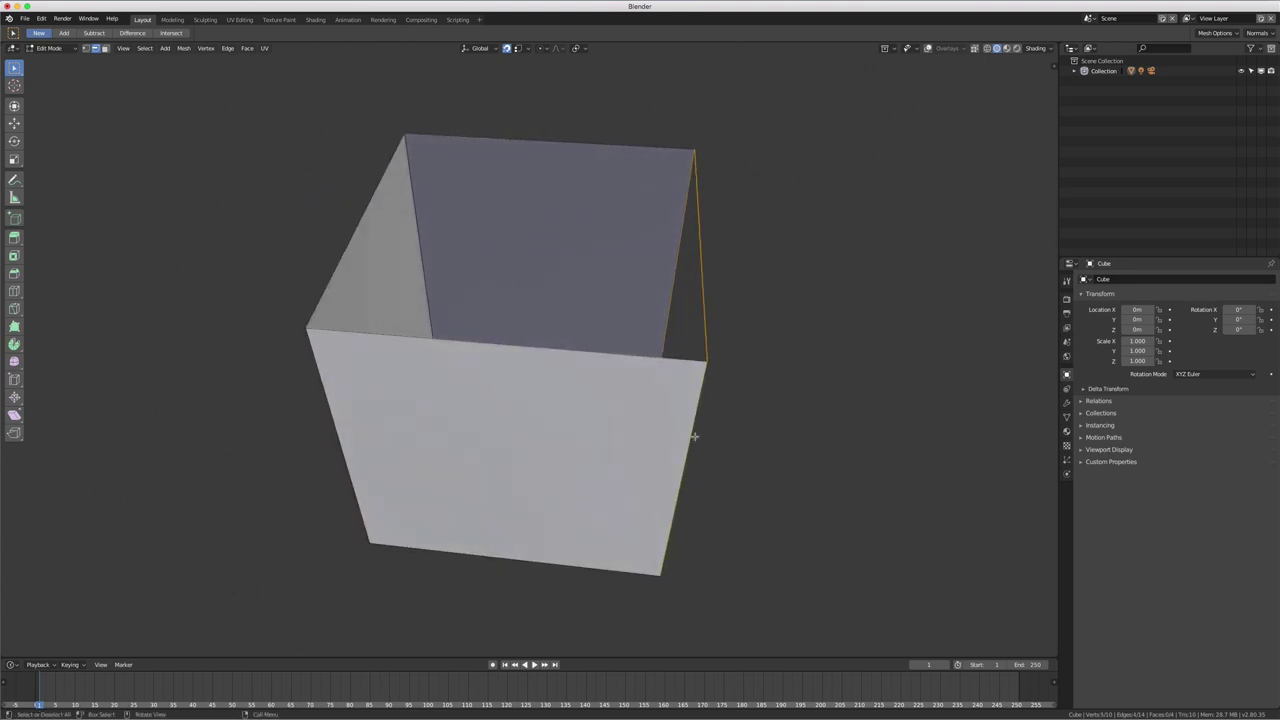
pyautogui.press('f')
# Step: Close the open top with a face from its two remaining edges
pyautogui.hotkey('alt', 'a')
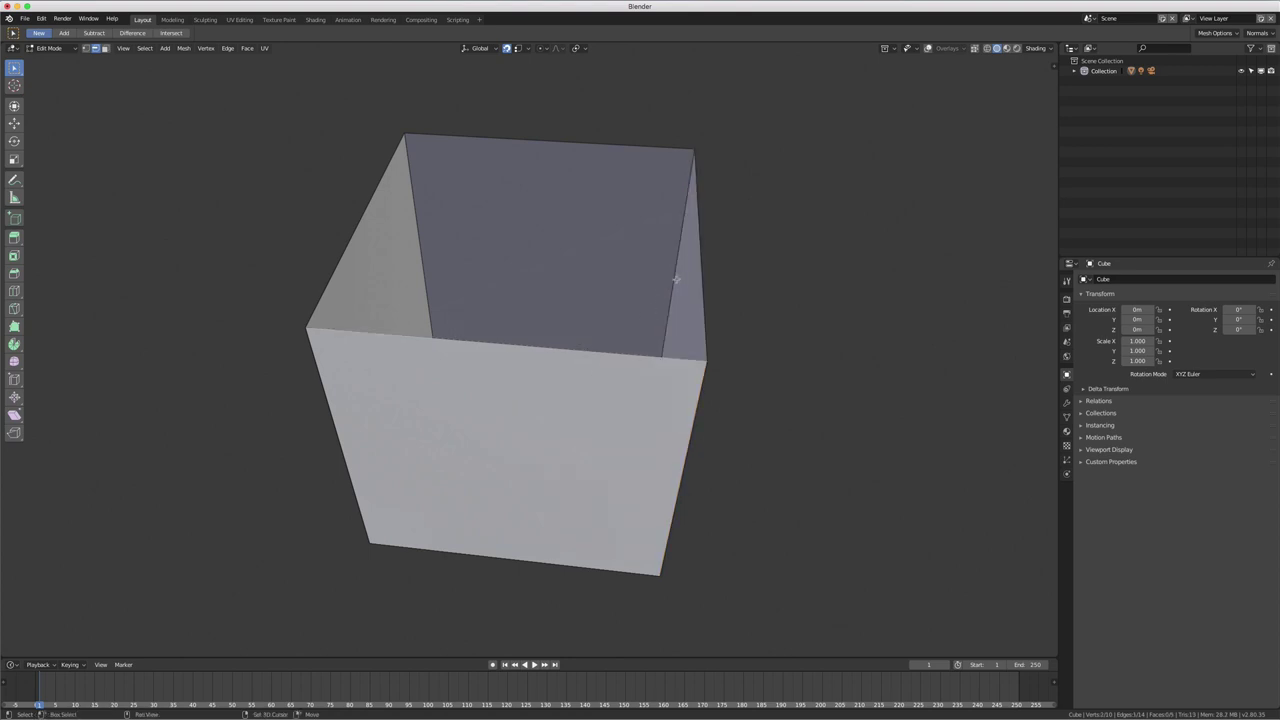
pyautogui.click(364, 222)
pyautogui.keyDown('shift'); pyautogui.click(534, 140); pyautogui.keyUp('shift')
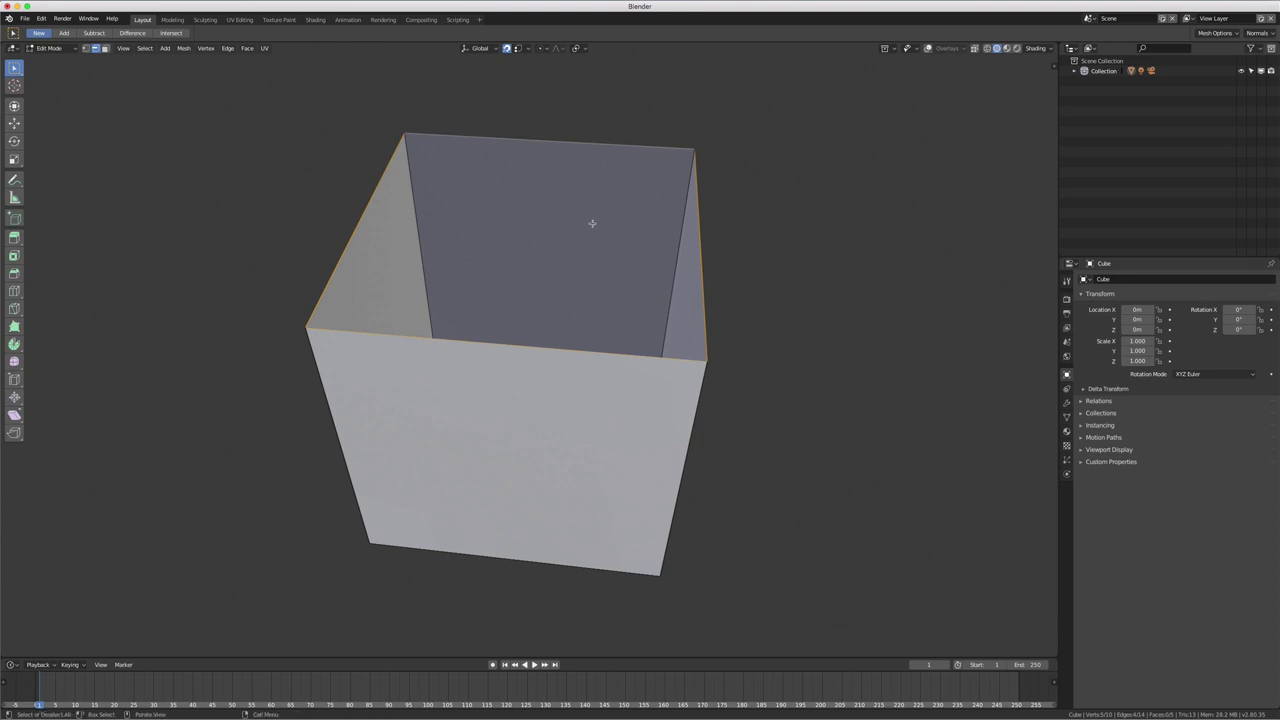
pyautogui.press('f')
pyautogui.moveTo(755, 270); pyautogui.dragTo(616, 251, button='middle')
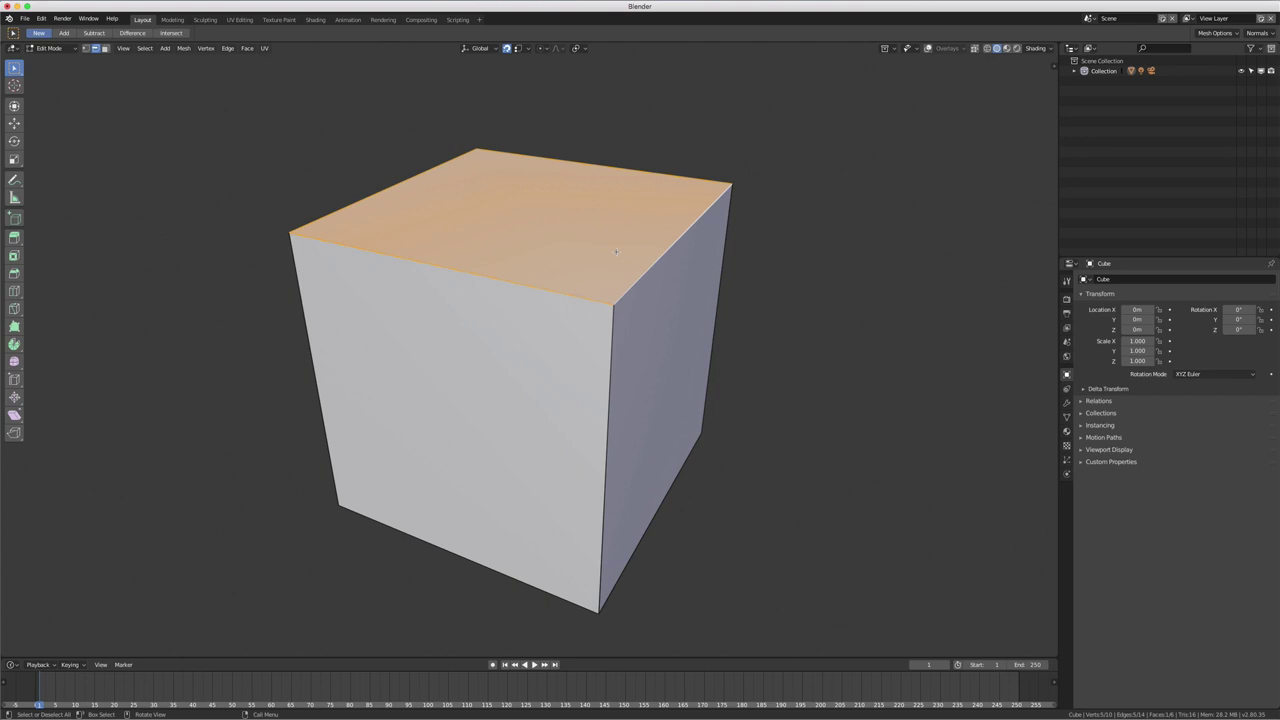
pyautogui.scroll(-2, 615, 251)
pyautogui.moveTo(615, 251); pyautogui.dragTo(612, 279, button='middle')
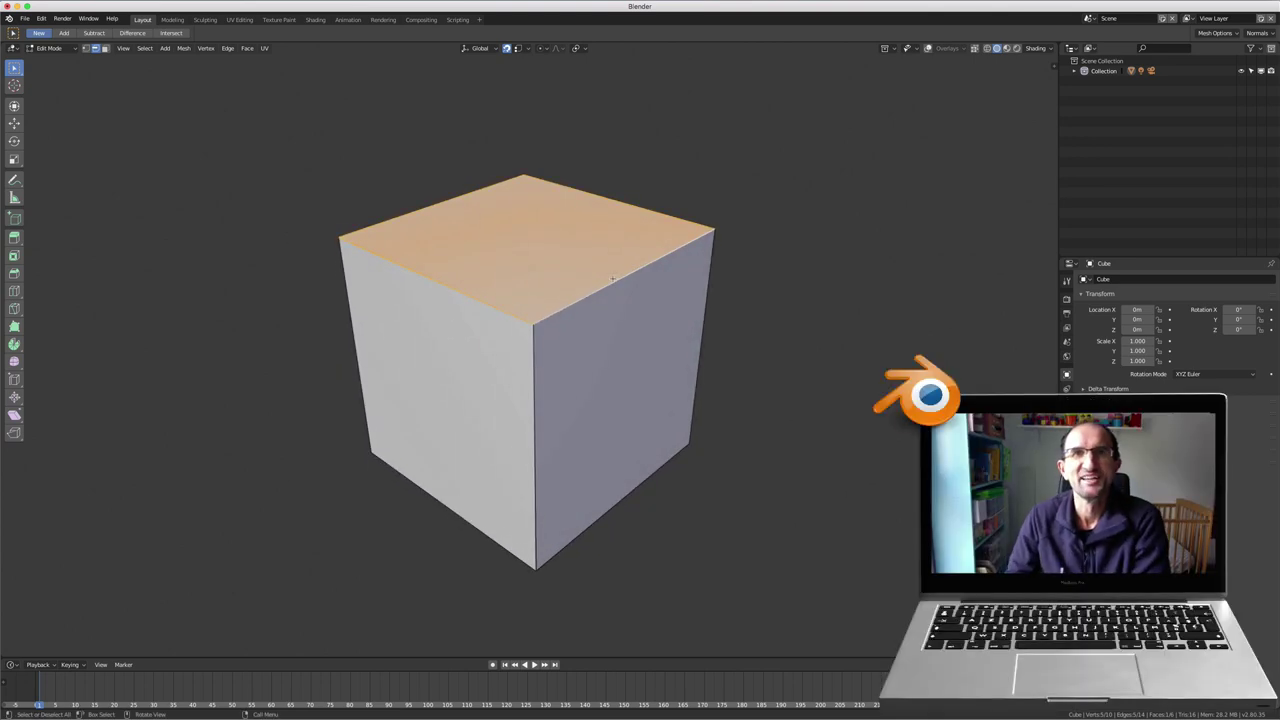